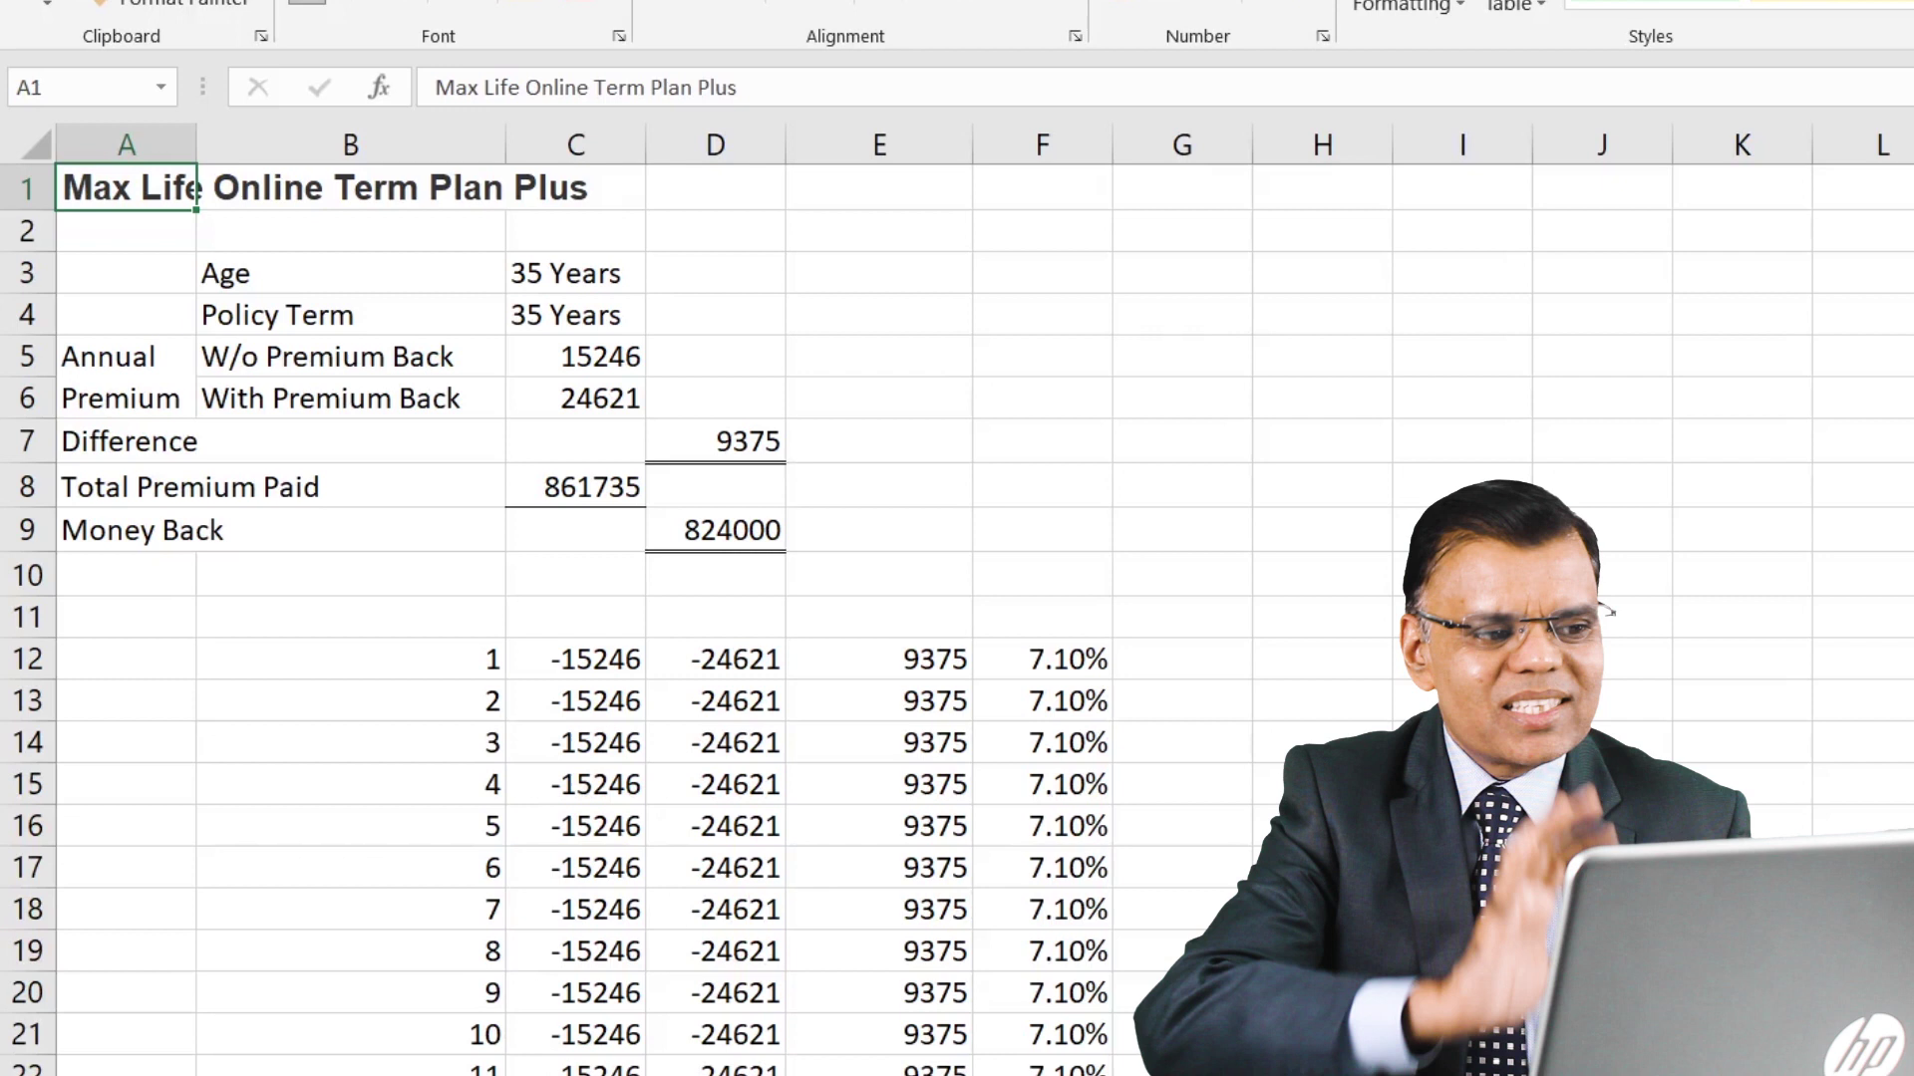
- Examine the plan's age, premium and total-paid cells and the yearly cash flows in row 12, including their formulas
{"action": "left_click", "coordinate": [596, 269]}
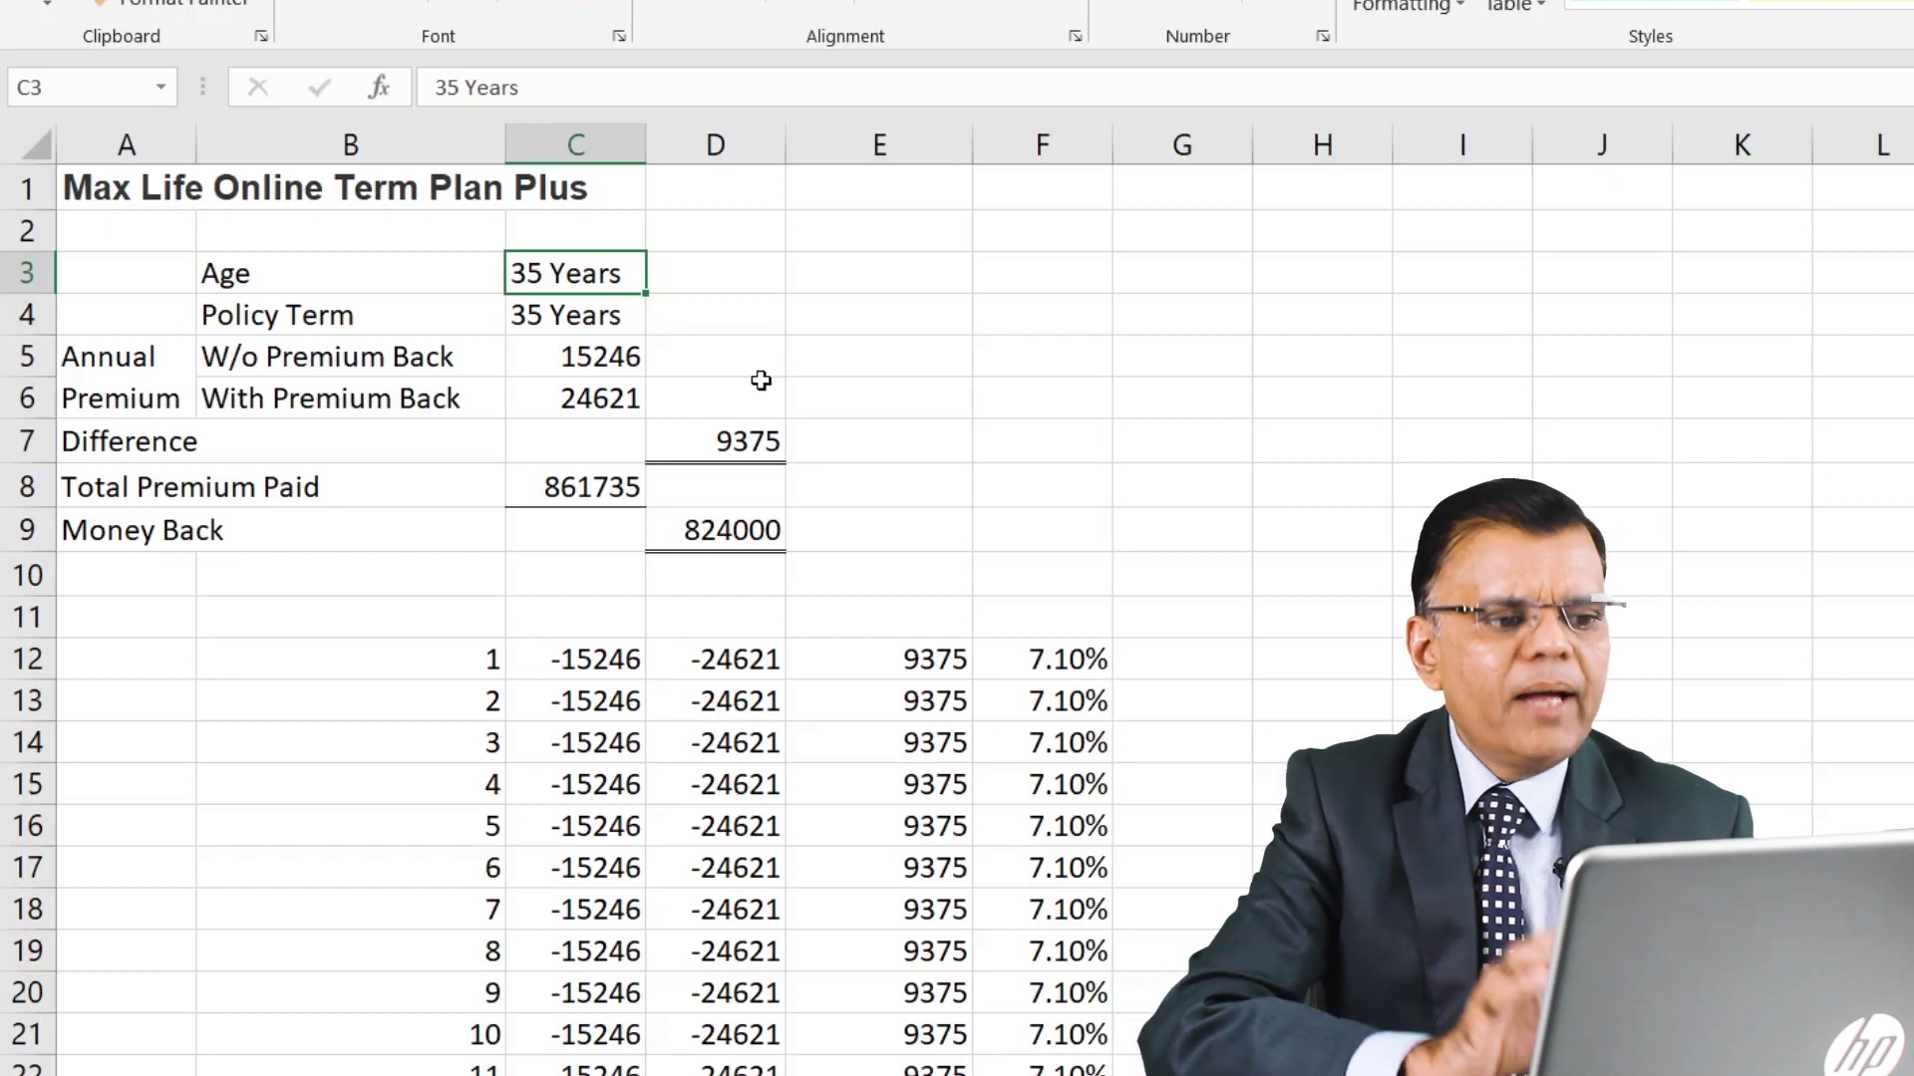
{"action": "left_click", "coordinate": [591, 358]}
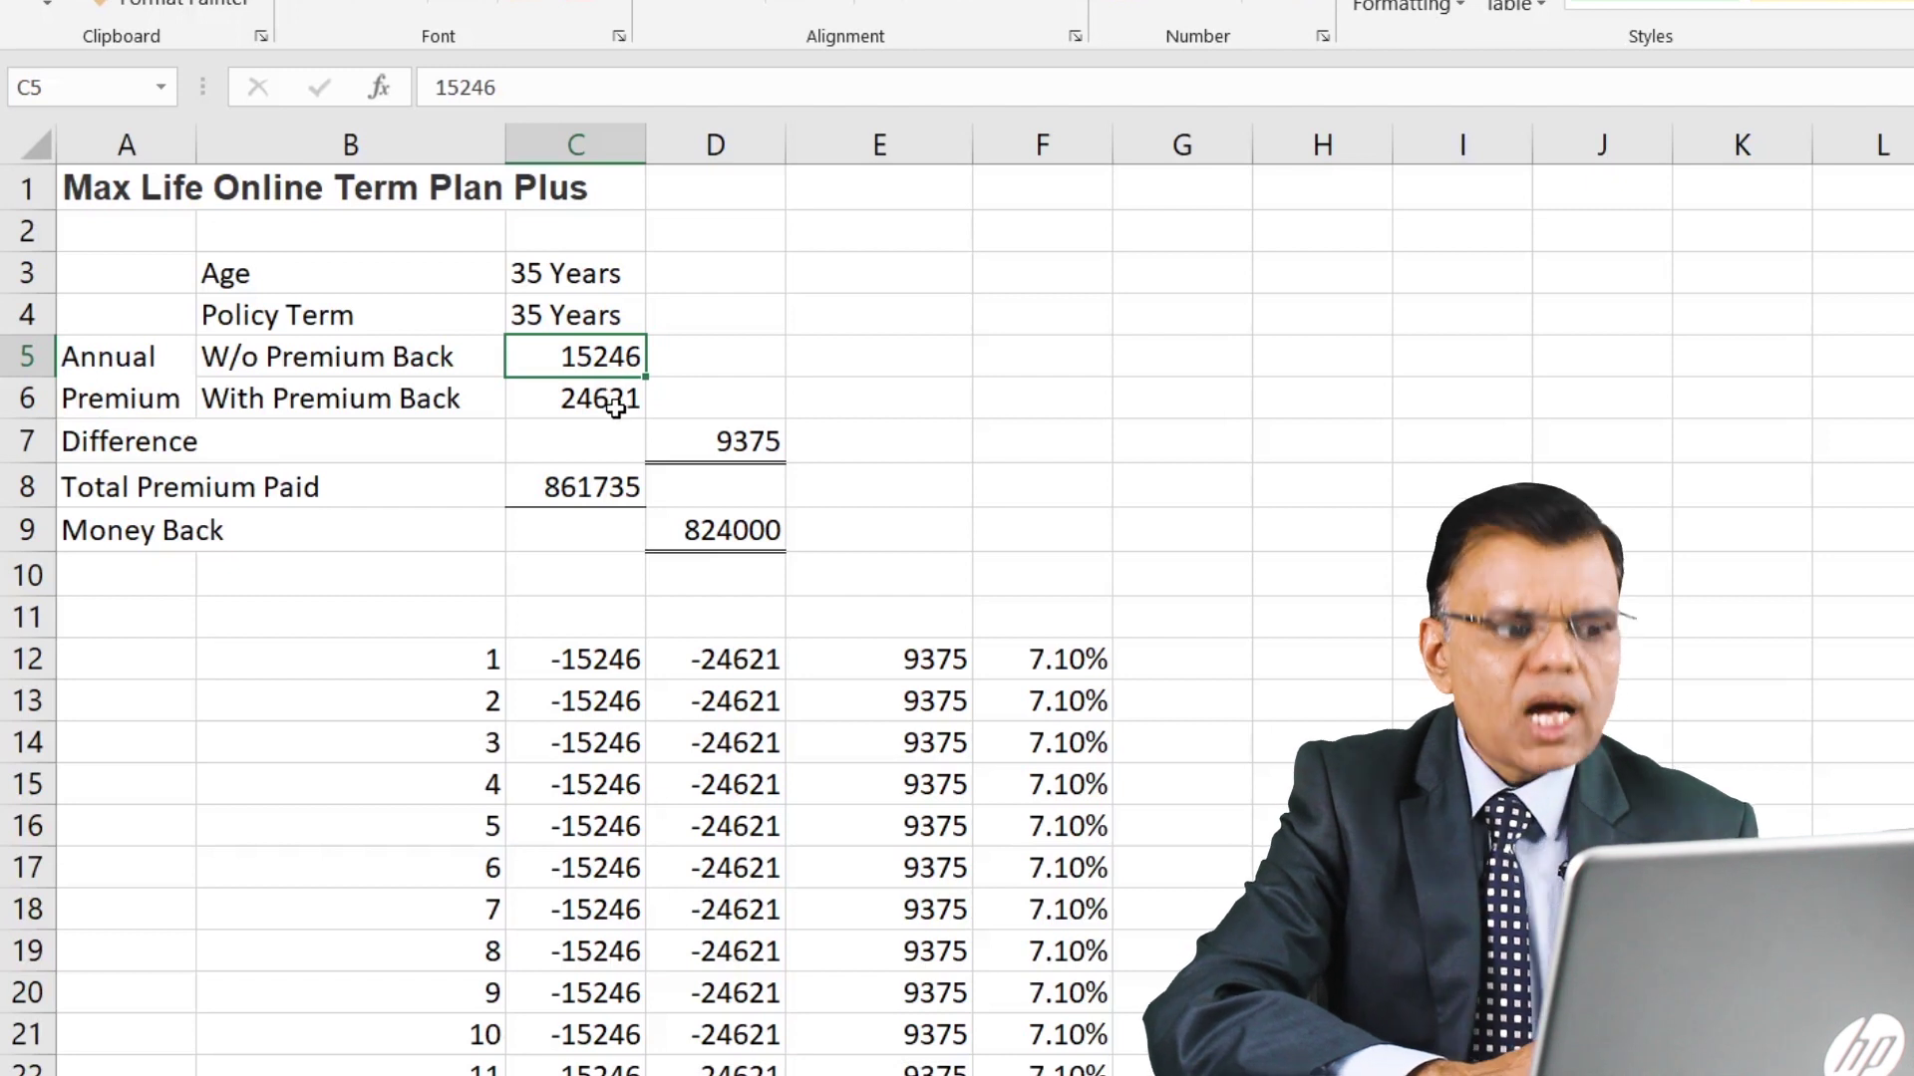
{"action": "left_click", "coordinate": [613, 399]}
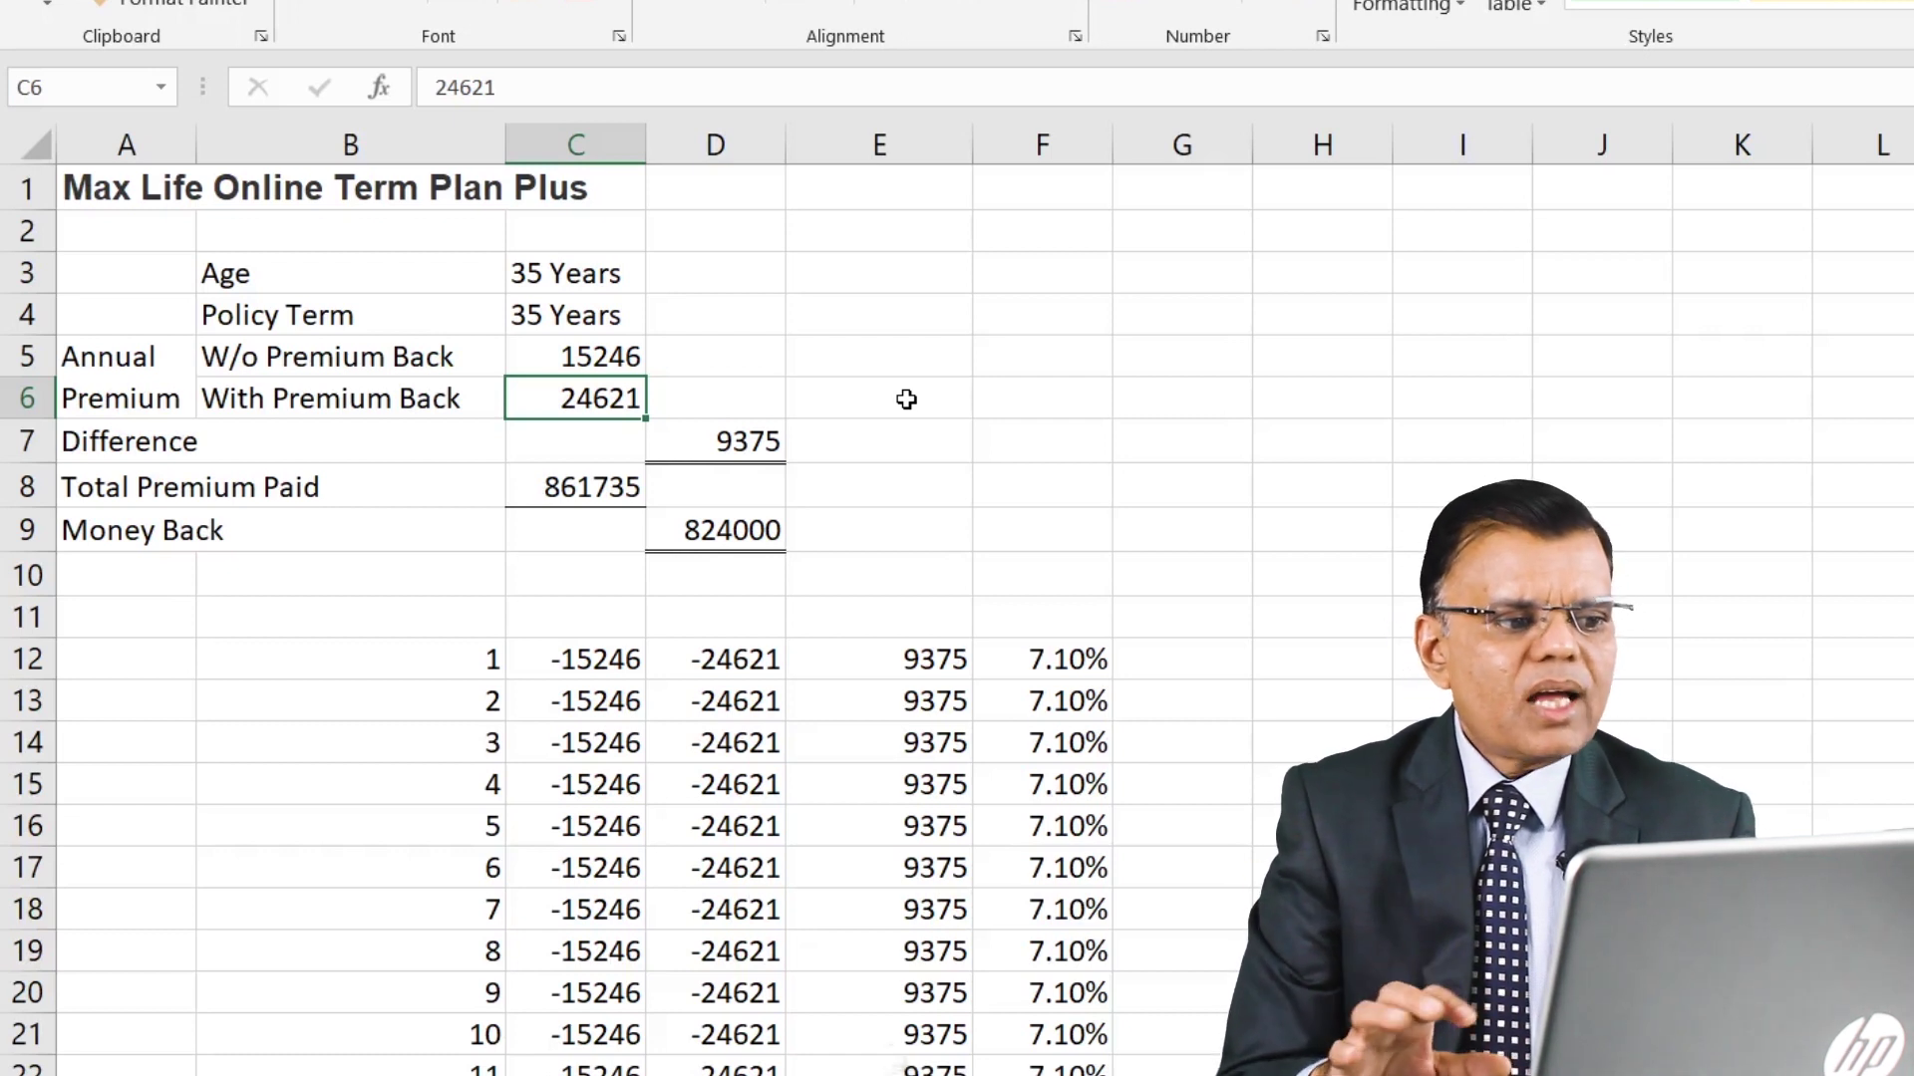
{"action": "left_click", "coordinate": [558, 485]}
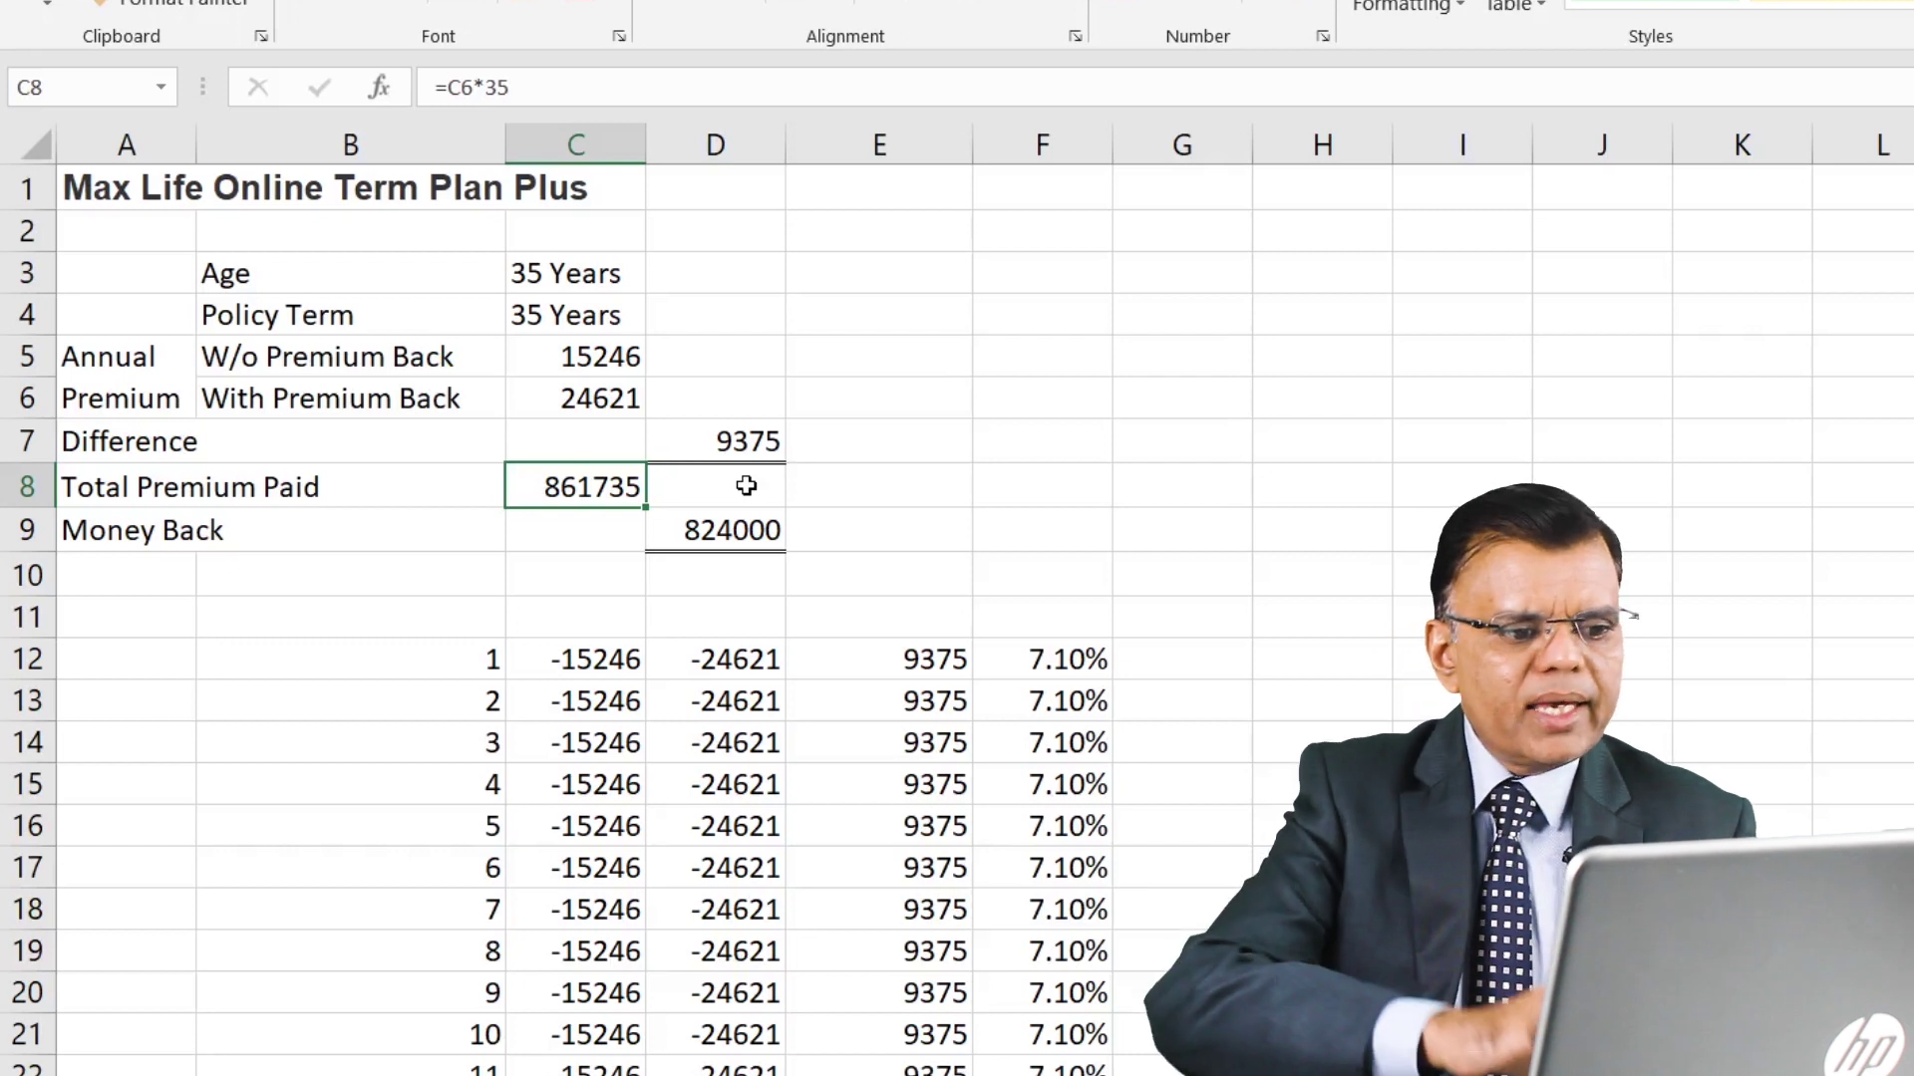
{"action": "left_click", "coordinate": [816, 644]}
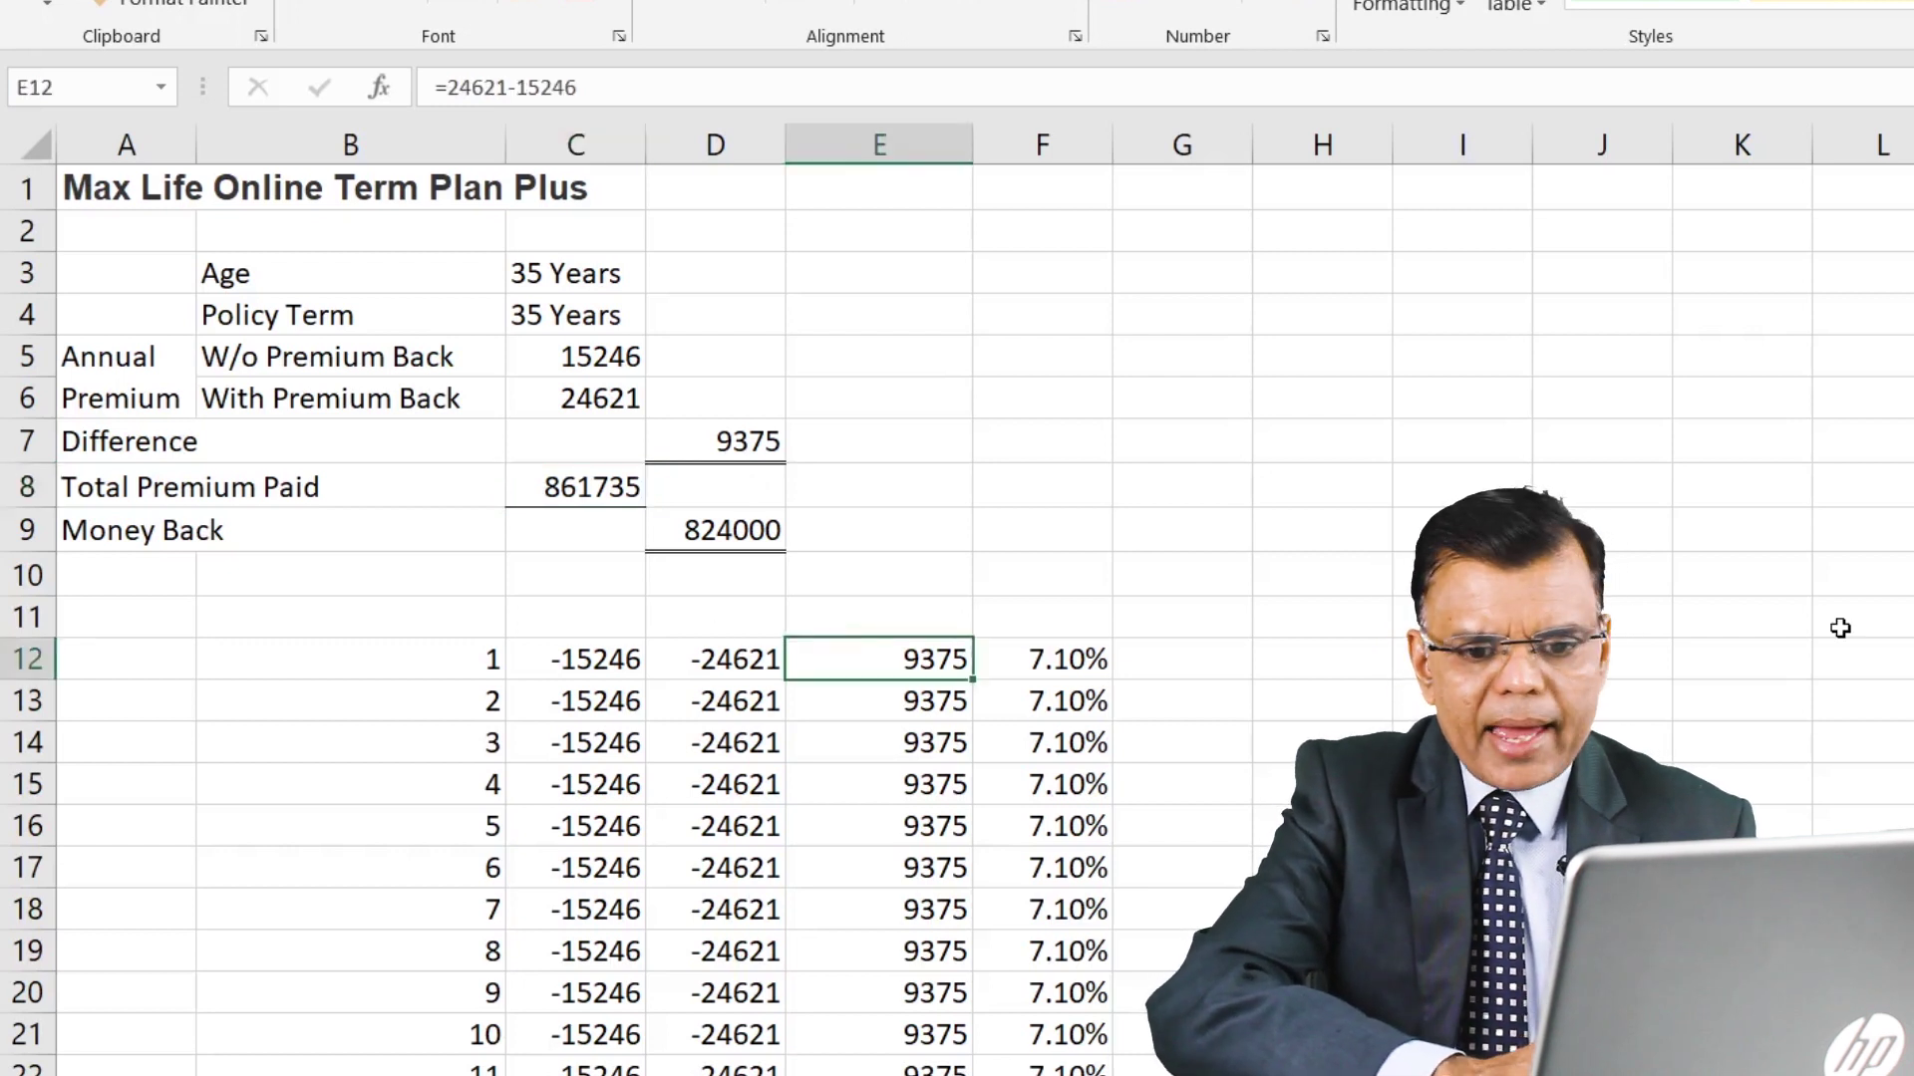
{"action": "scroll", "coordinate": [1840, 628], "scroll_direction": "down", "scroll_amount": 1}
{"action": "scroll", "coordinate": [1259, 637], "scroll_direction": "down", "scroll_amount": 2}
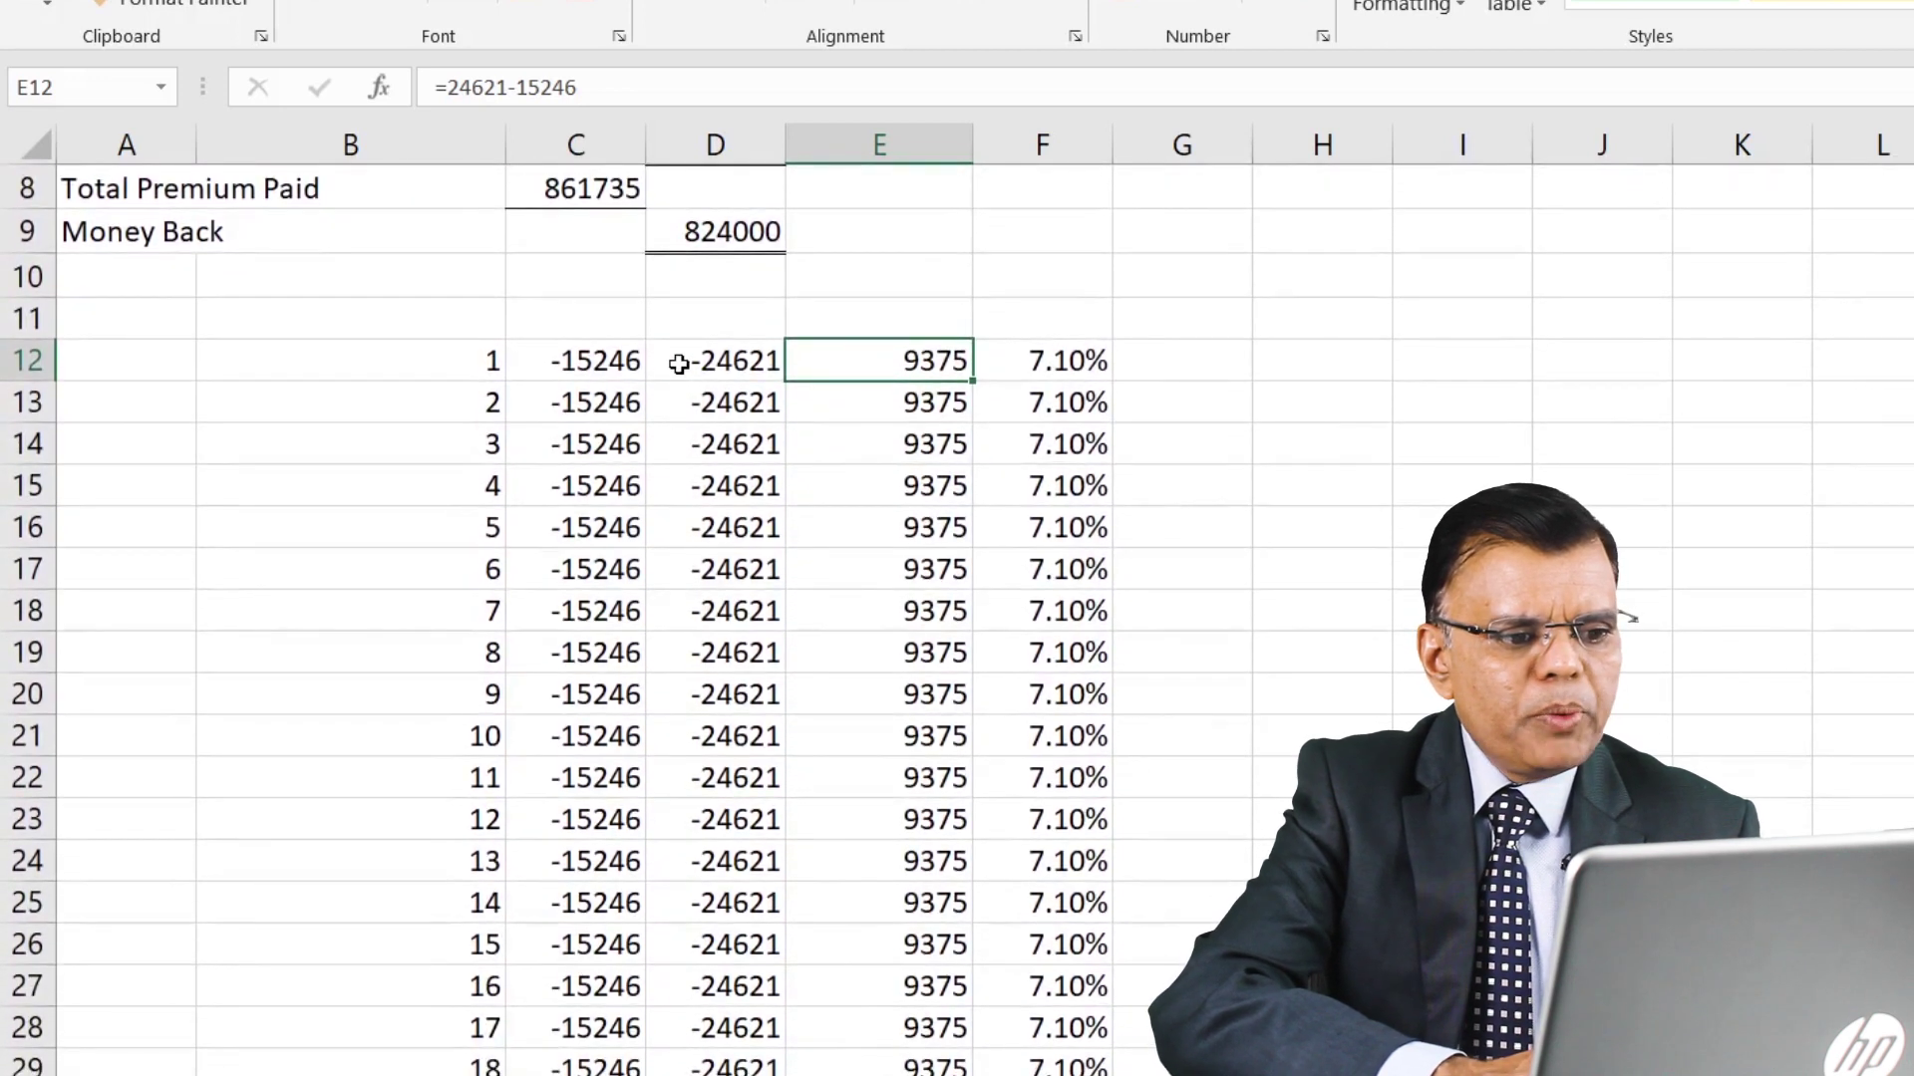
{"action": "left_click", "coordinate": [679, 365]}
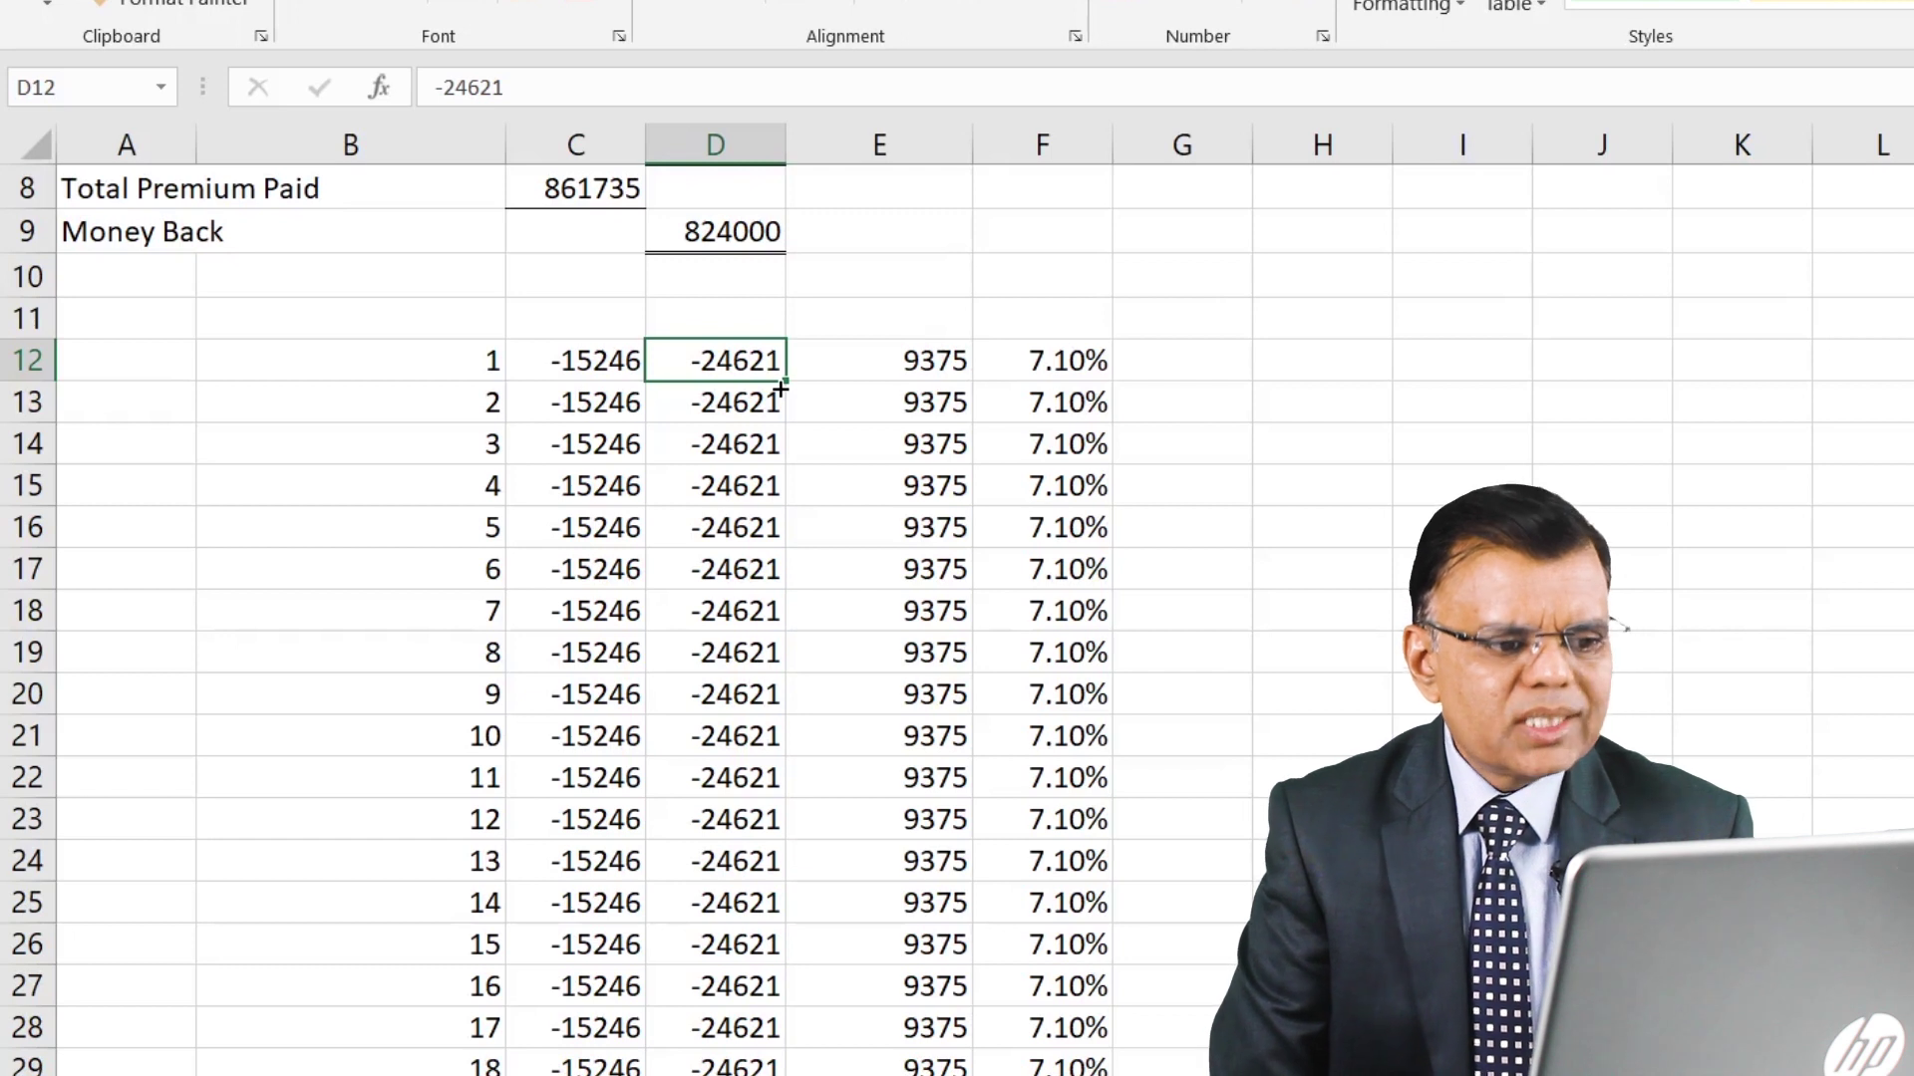
{"action": "left_click", "coordinate": [937, 361]}
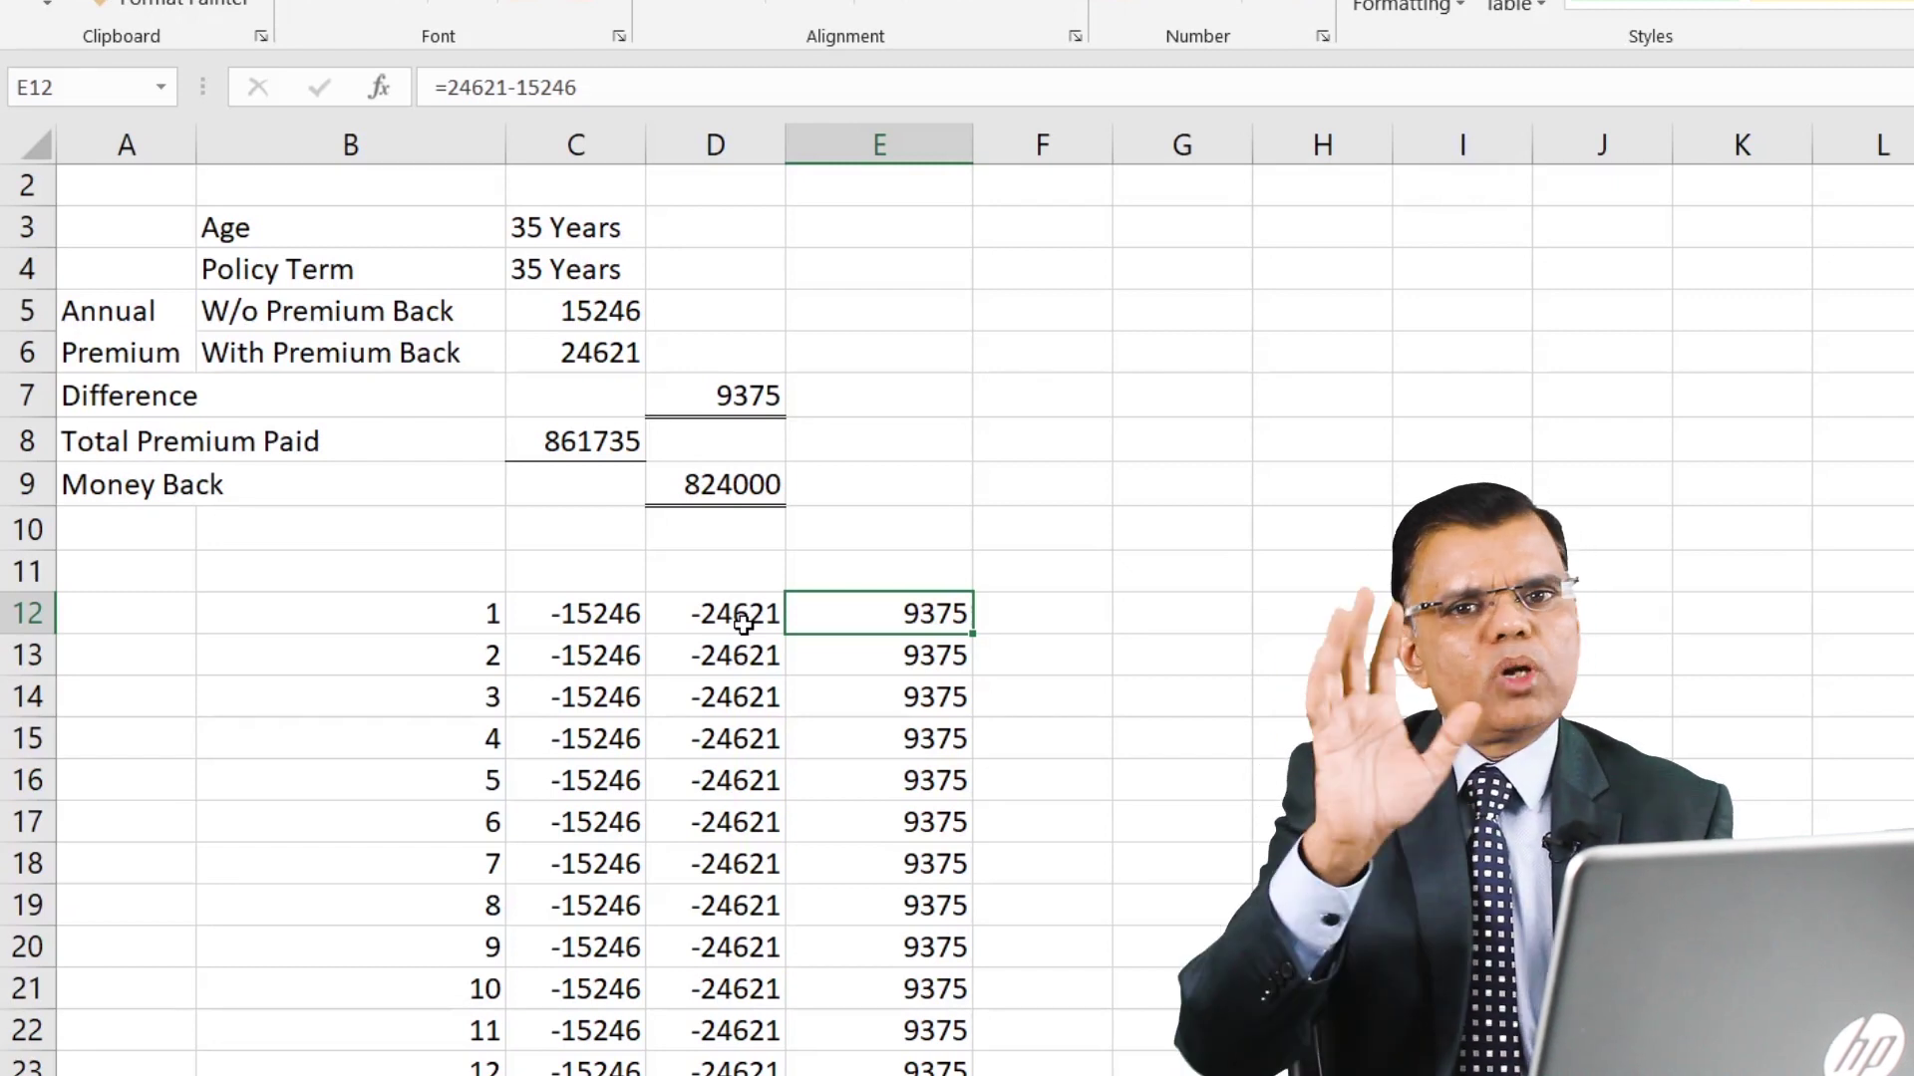
{"action": "key", "text": "Up"}
{"action": "key", "text": "Up"}
{"action": "key", "text": "Up"}
{"action": "key", "text": "Up"}
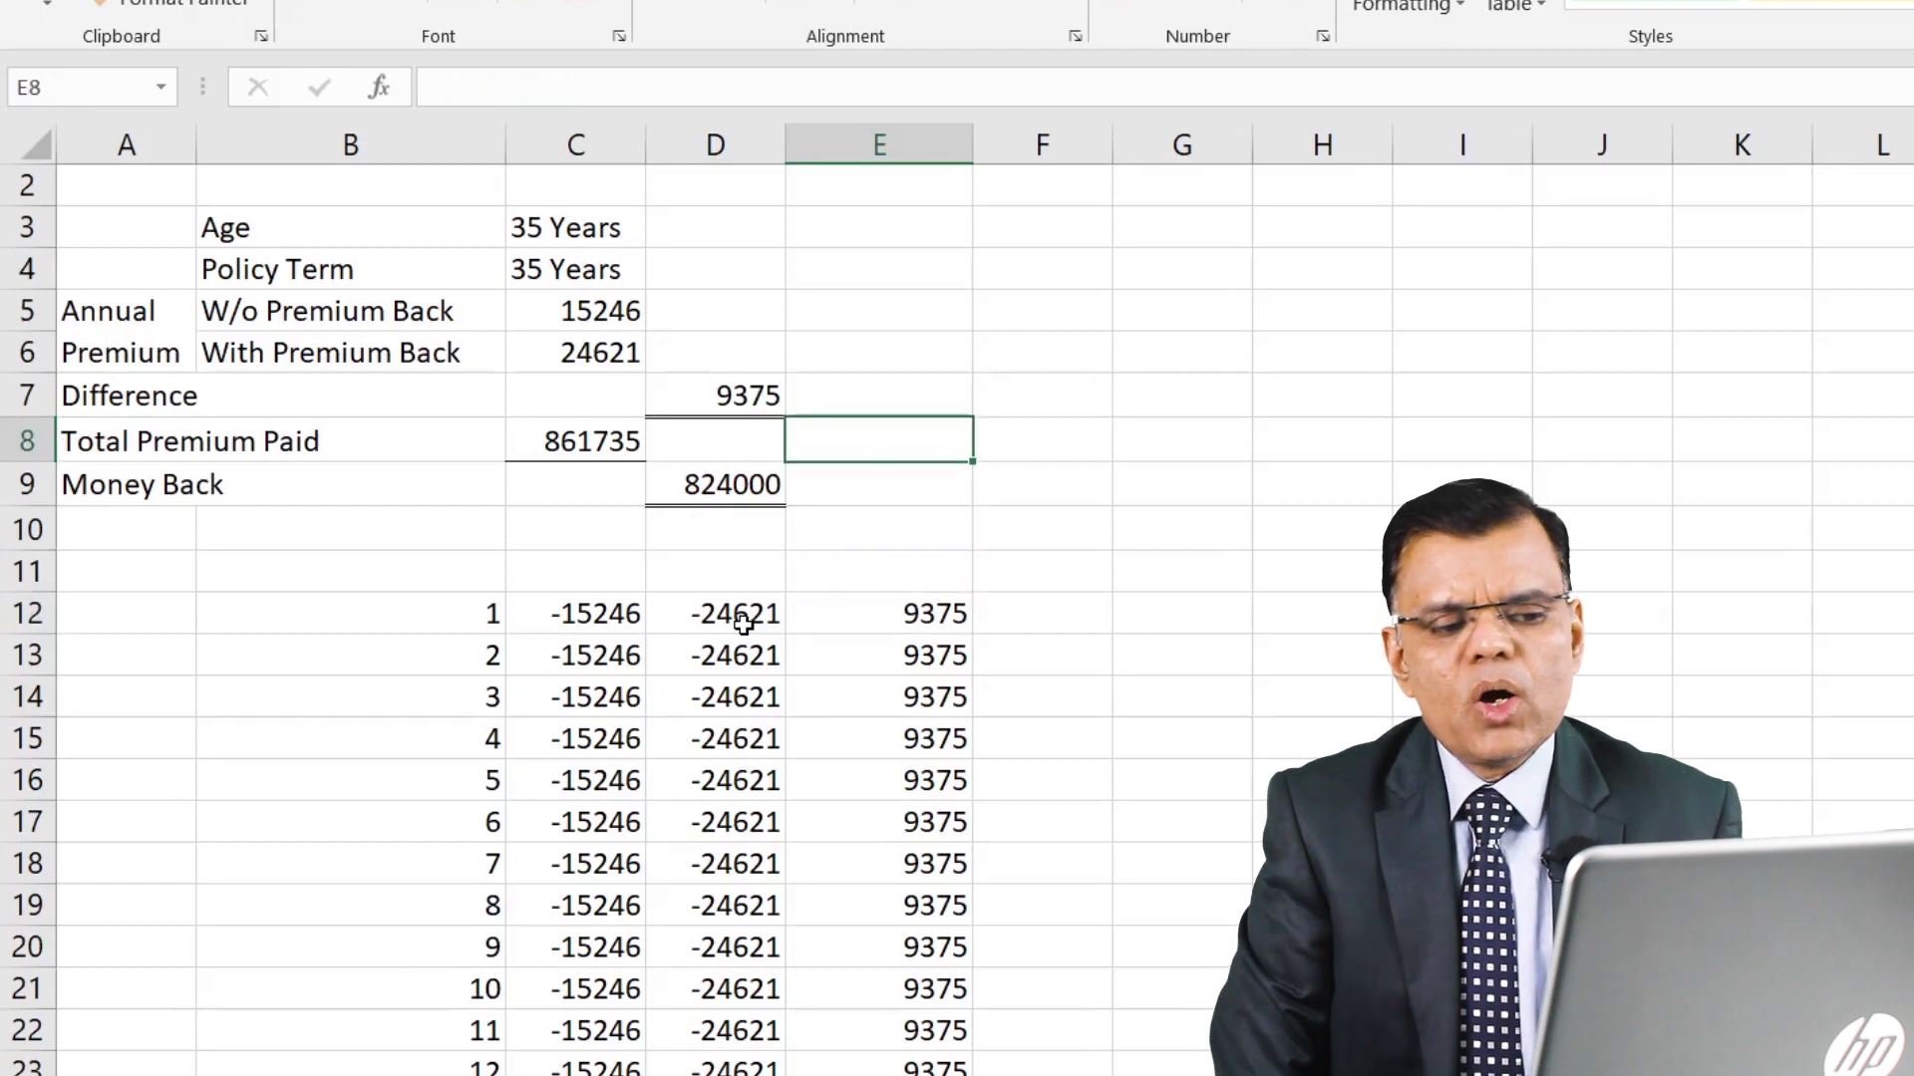
{"action": "key", "text": "Right"}
{"action": "key", "text": "Right"}
{"action": "key", "text": "Right"}
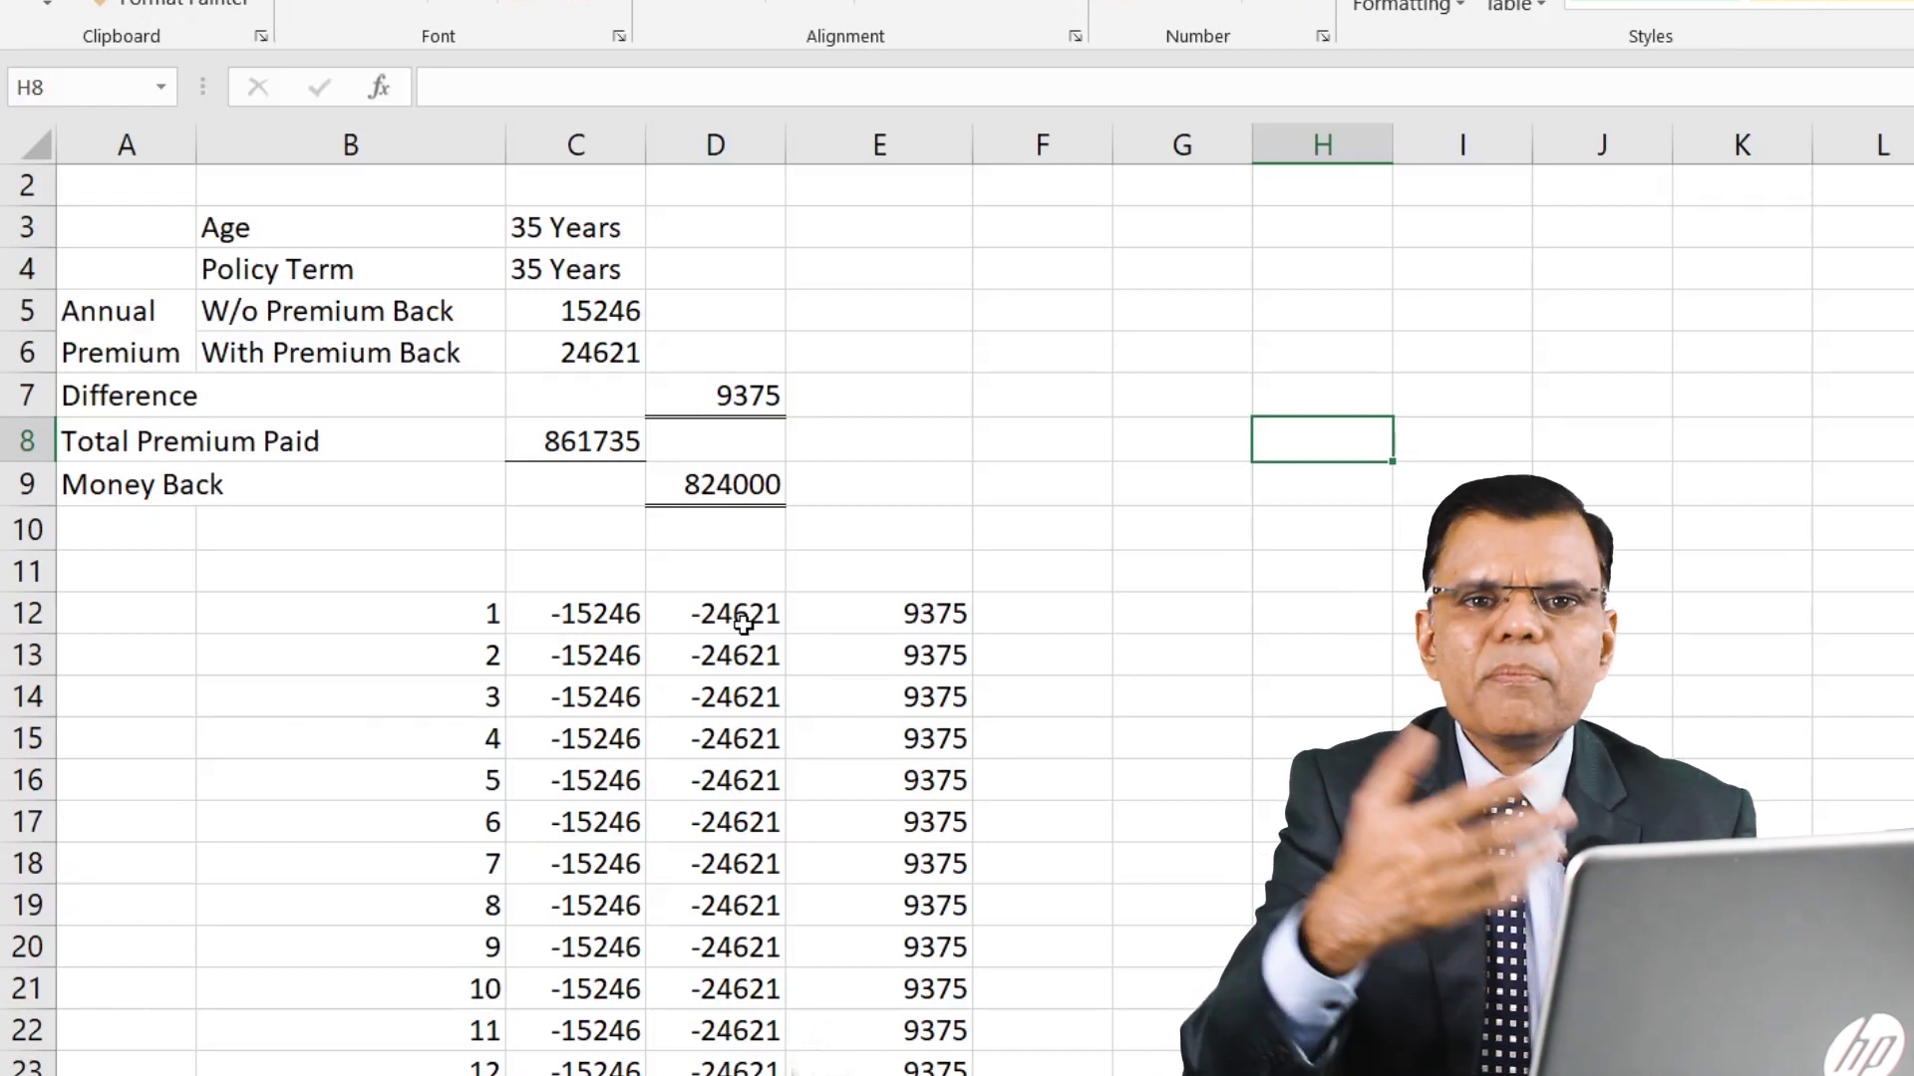
- Enter 7.10% in cell D12, replacing the first year's premium figure
{"action": "left_click", "coordinate": [742, 624]}
{"action": "type", "text": "7.1"}
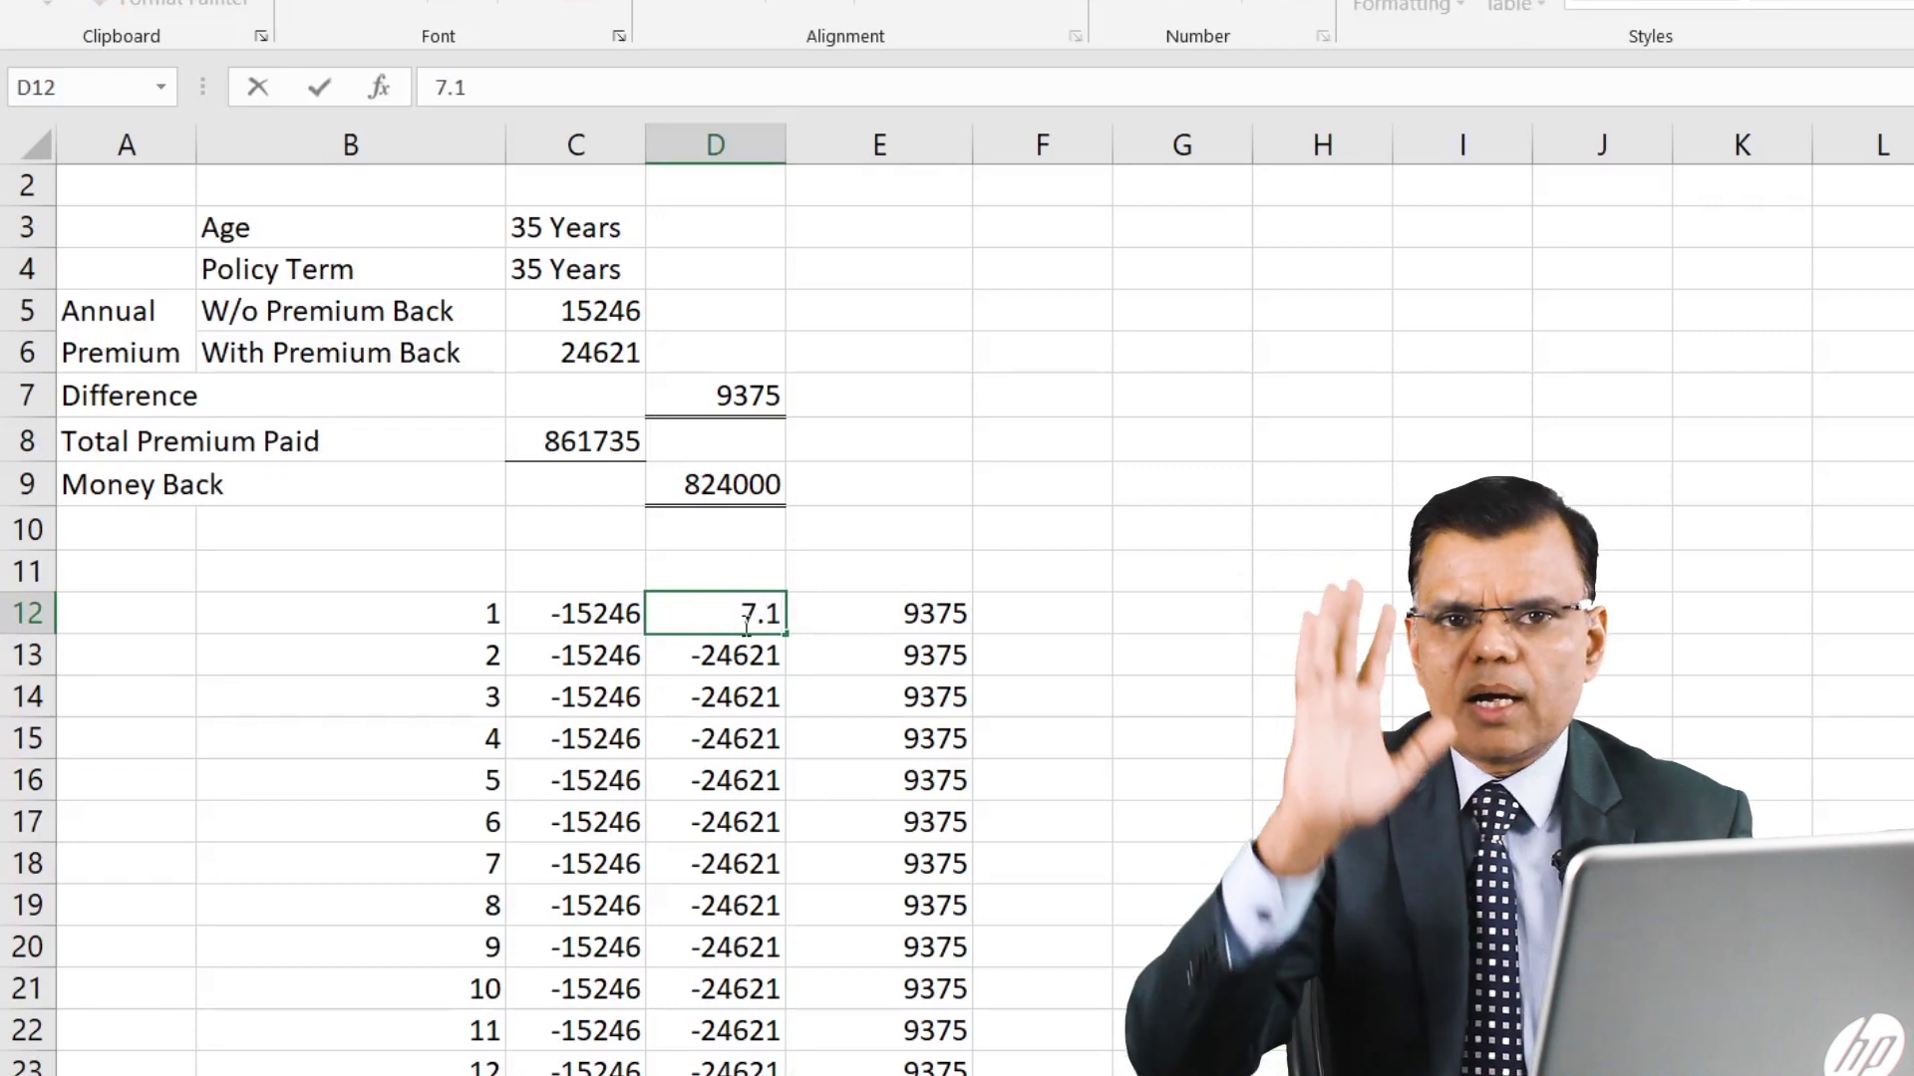
{"action": "type", "text": "0%"}
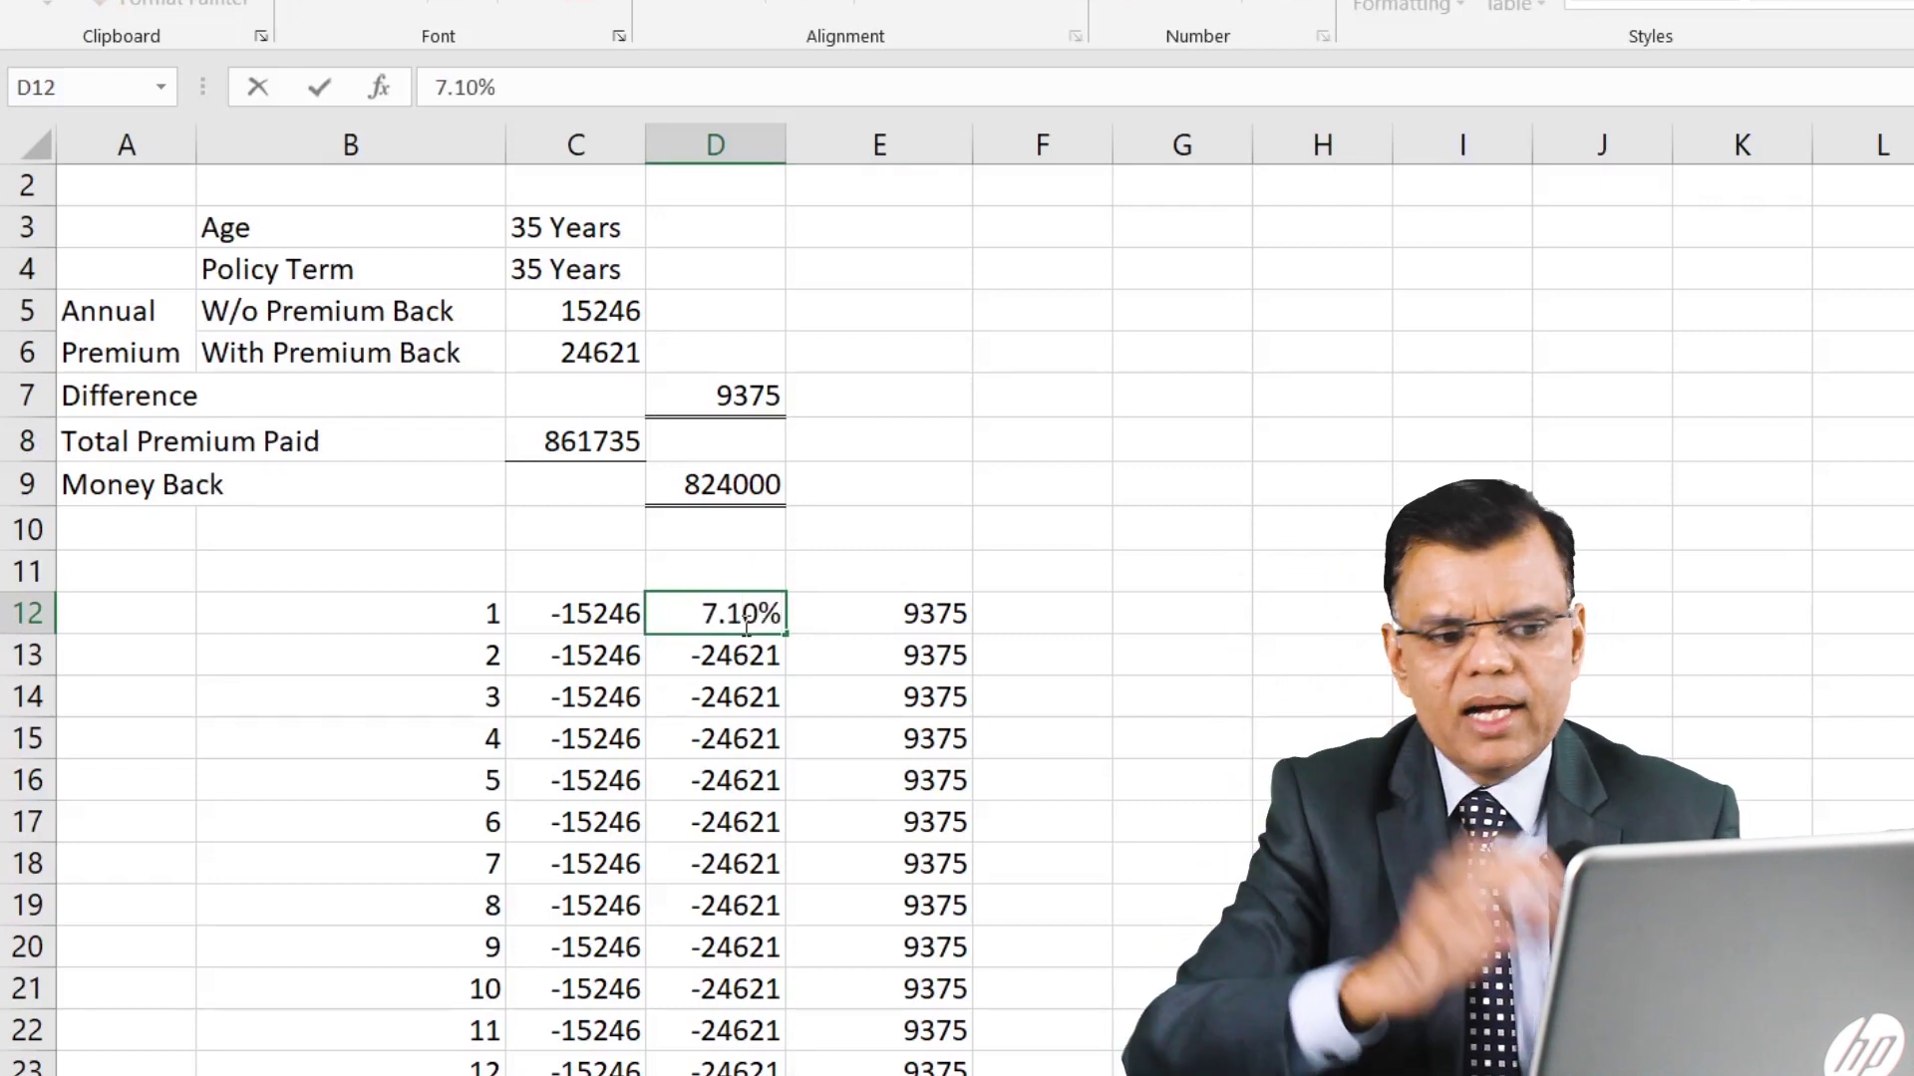
{"action": "key", "text": "Return"}
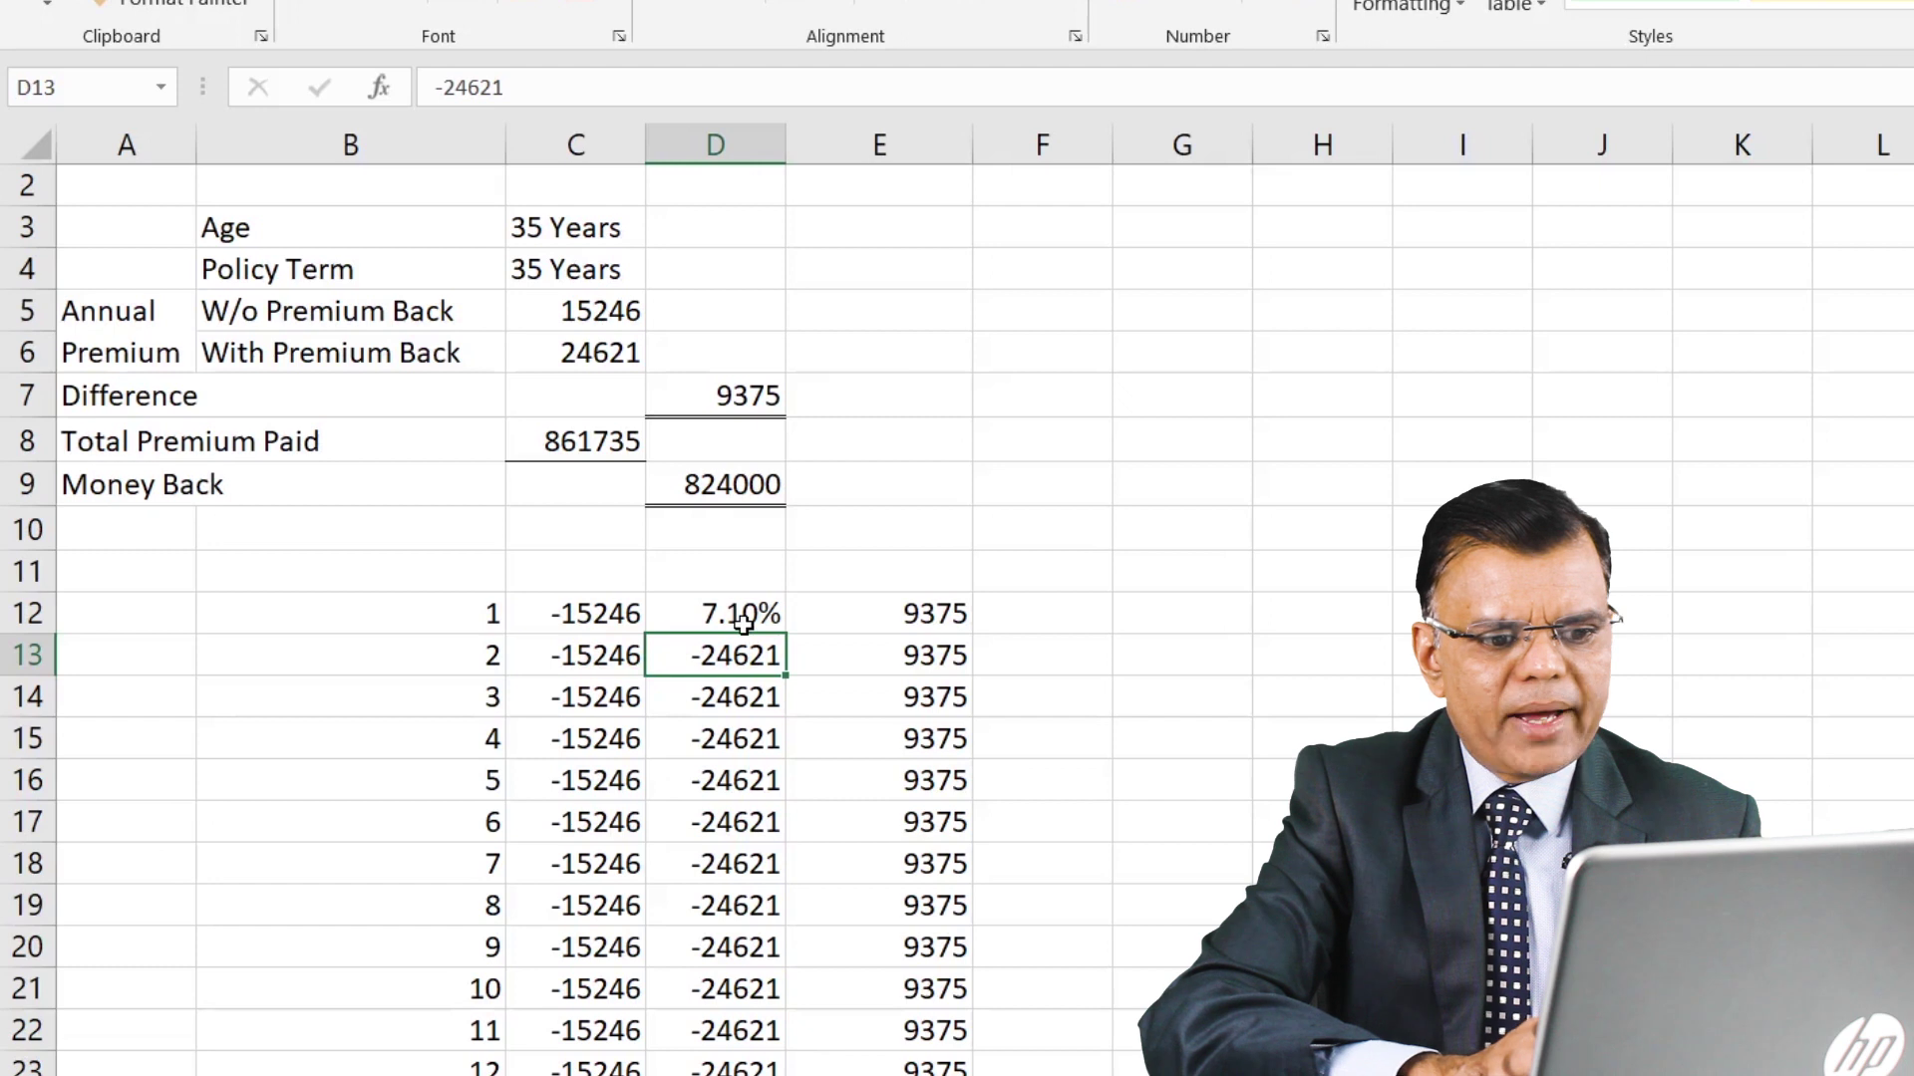
- Enter the interest rate 7.10% in cell H10
{"action": "left_click", "coordinate": [1323, 529]}
{"action": "type", "text": "7"}
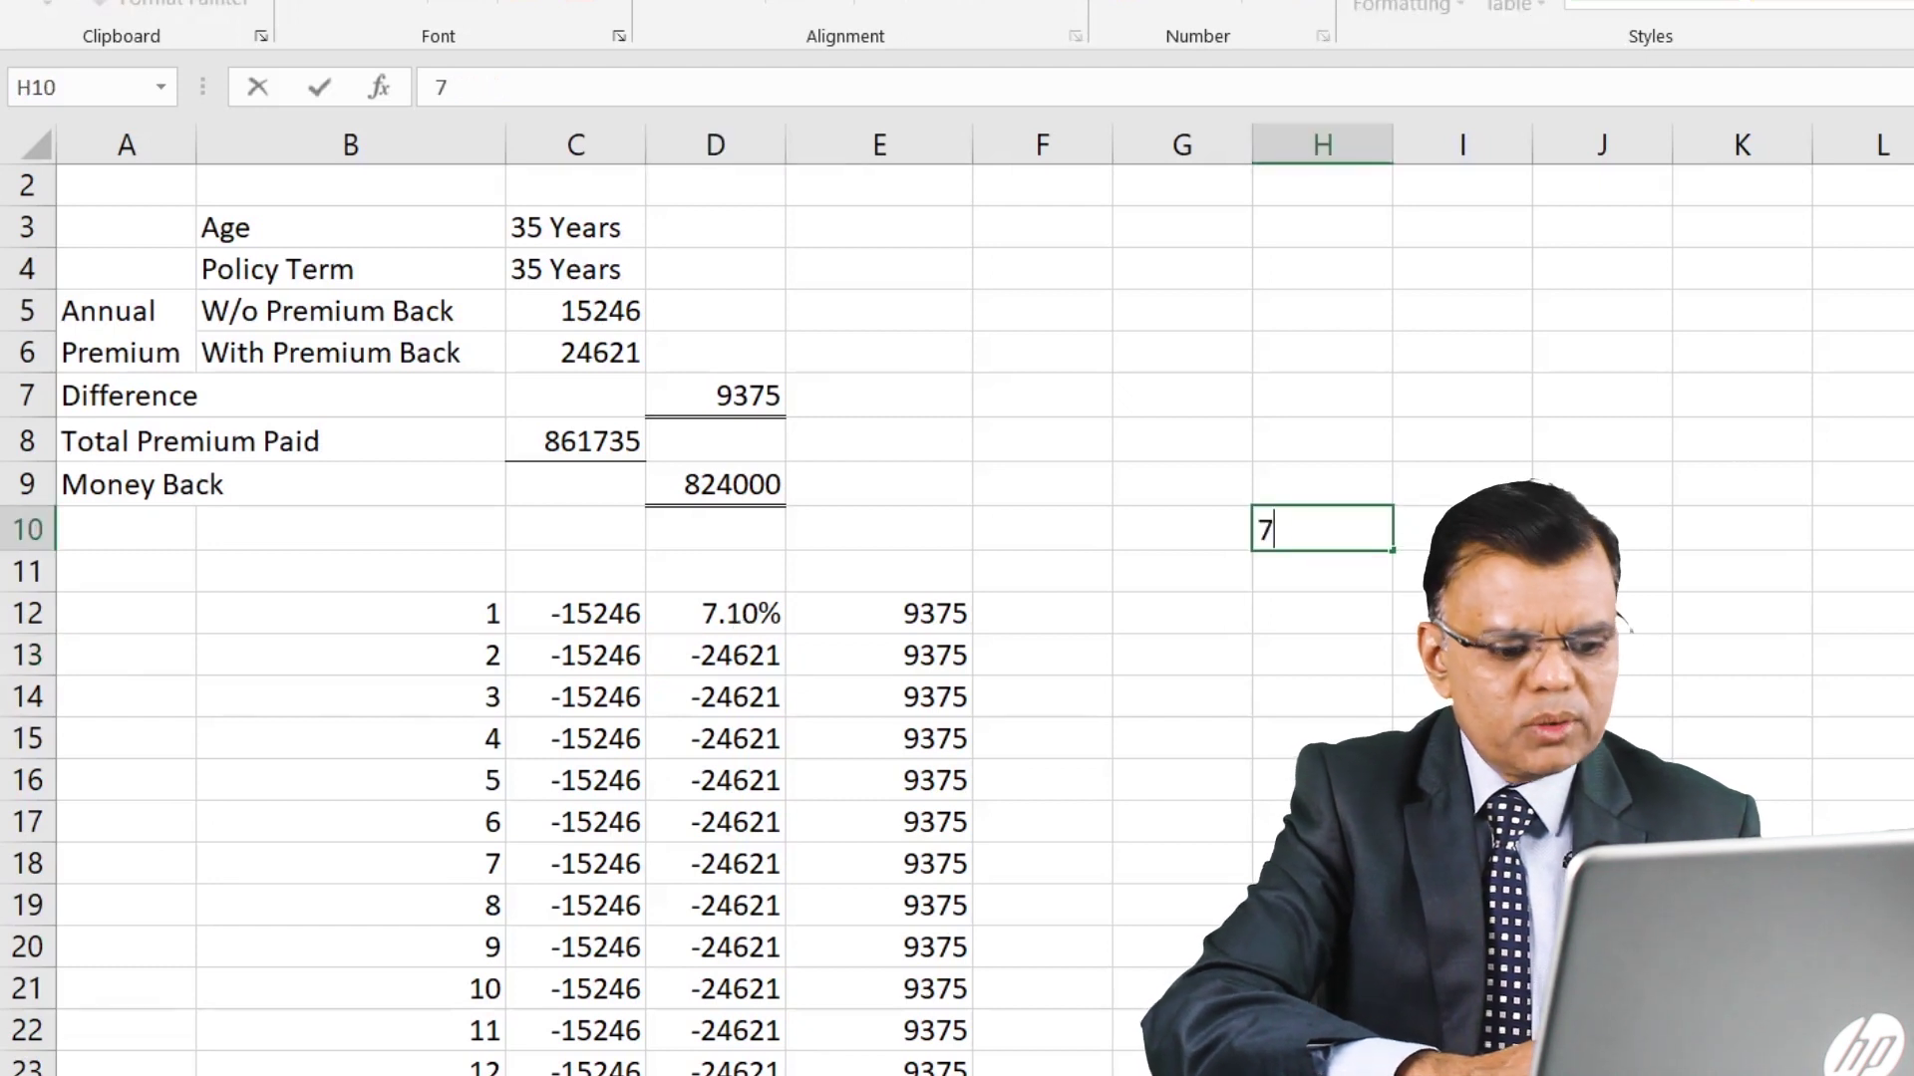
{"action": "type", "text": ".10%"}
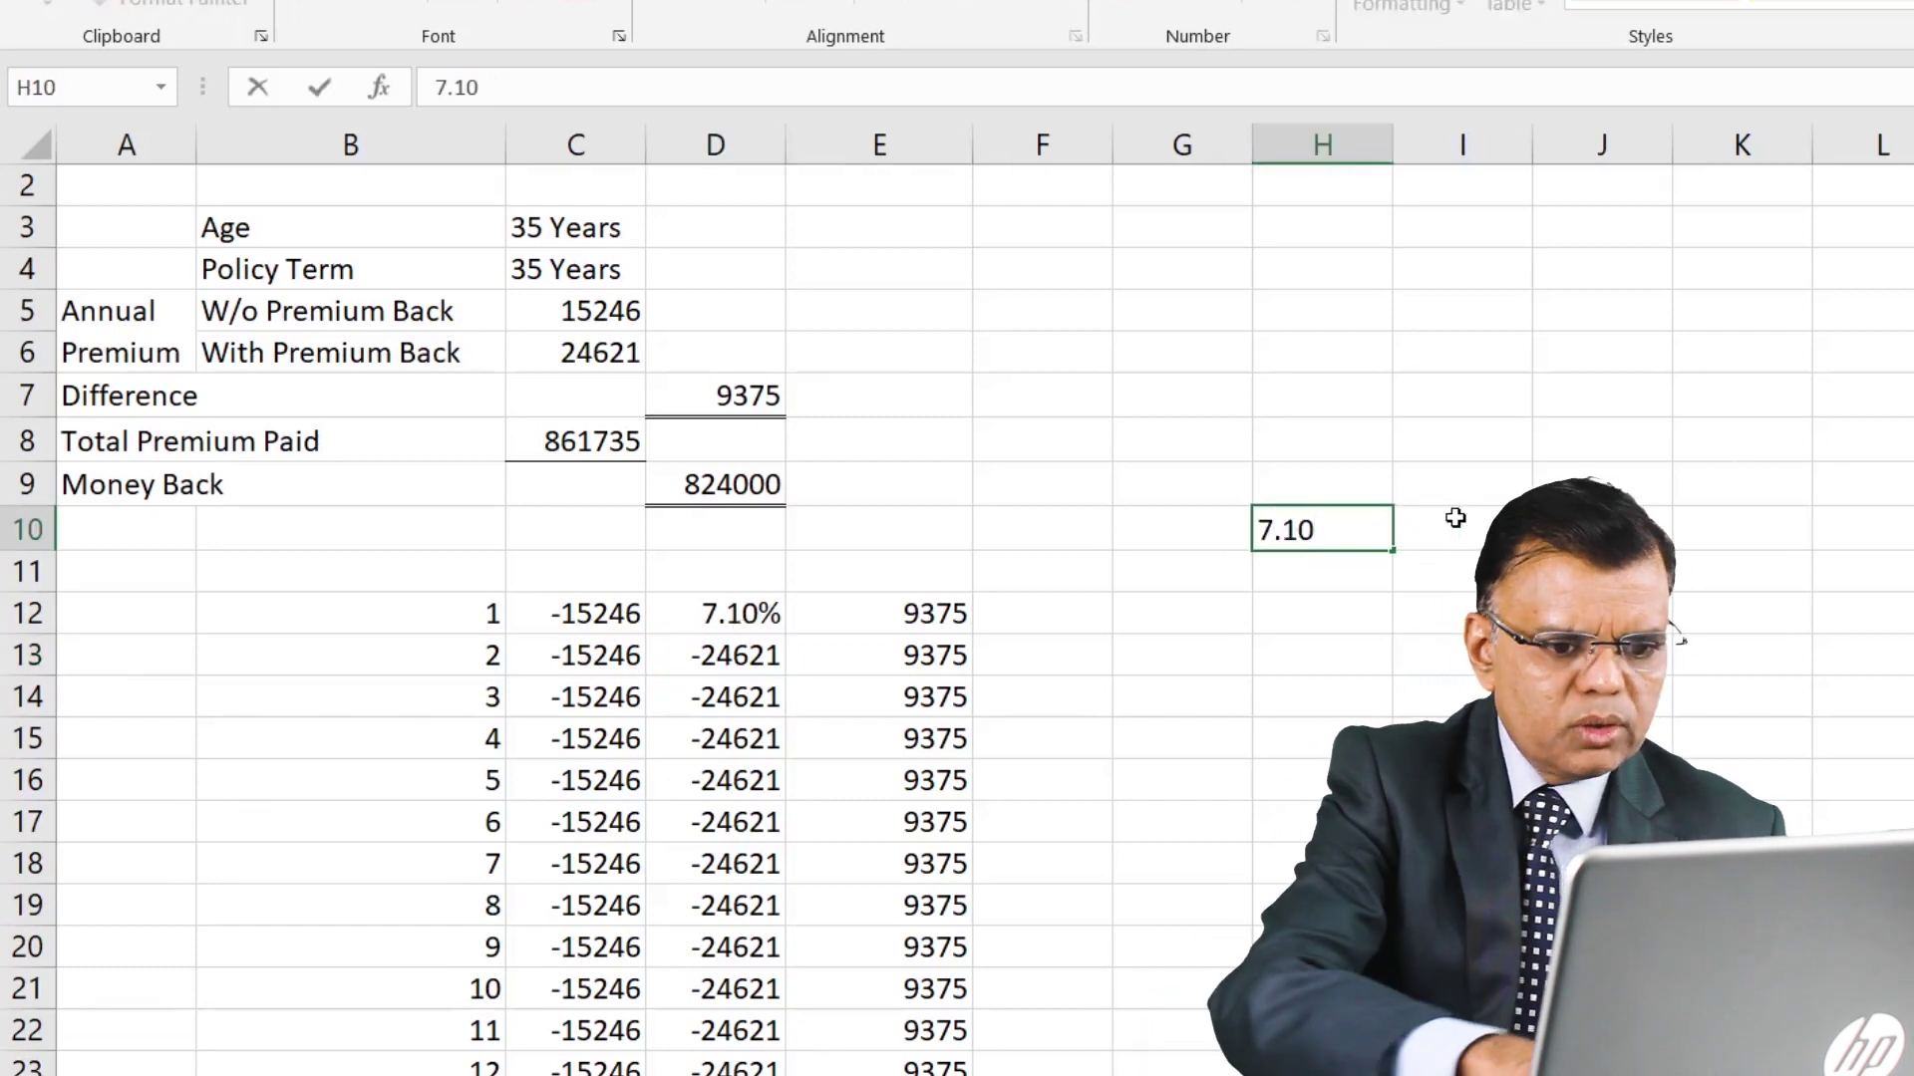
- Calculate the future value of the yearly premium difference in cell H11 with =FV(H10,35,-E12,,1)
{"action": "left_click", "coordinate": [1356, 582]}
{"action": "type", "text": "=fv"}
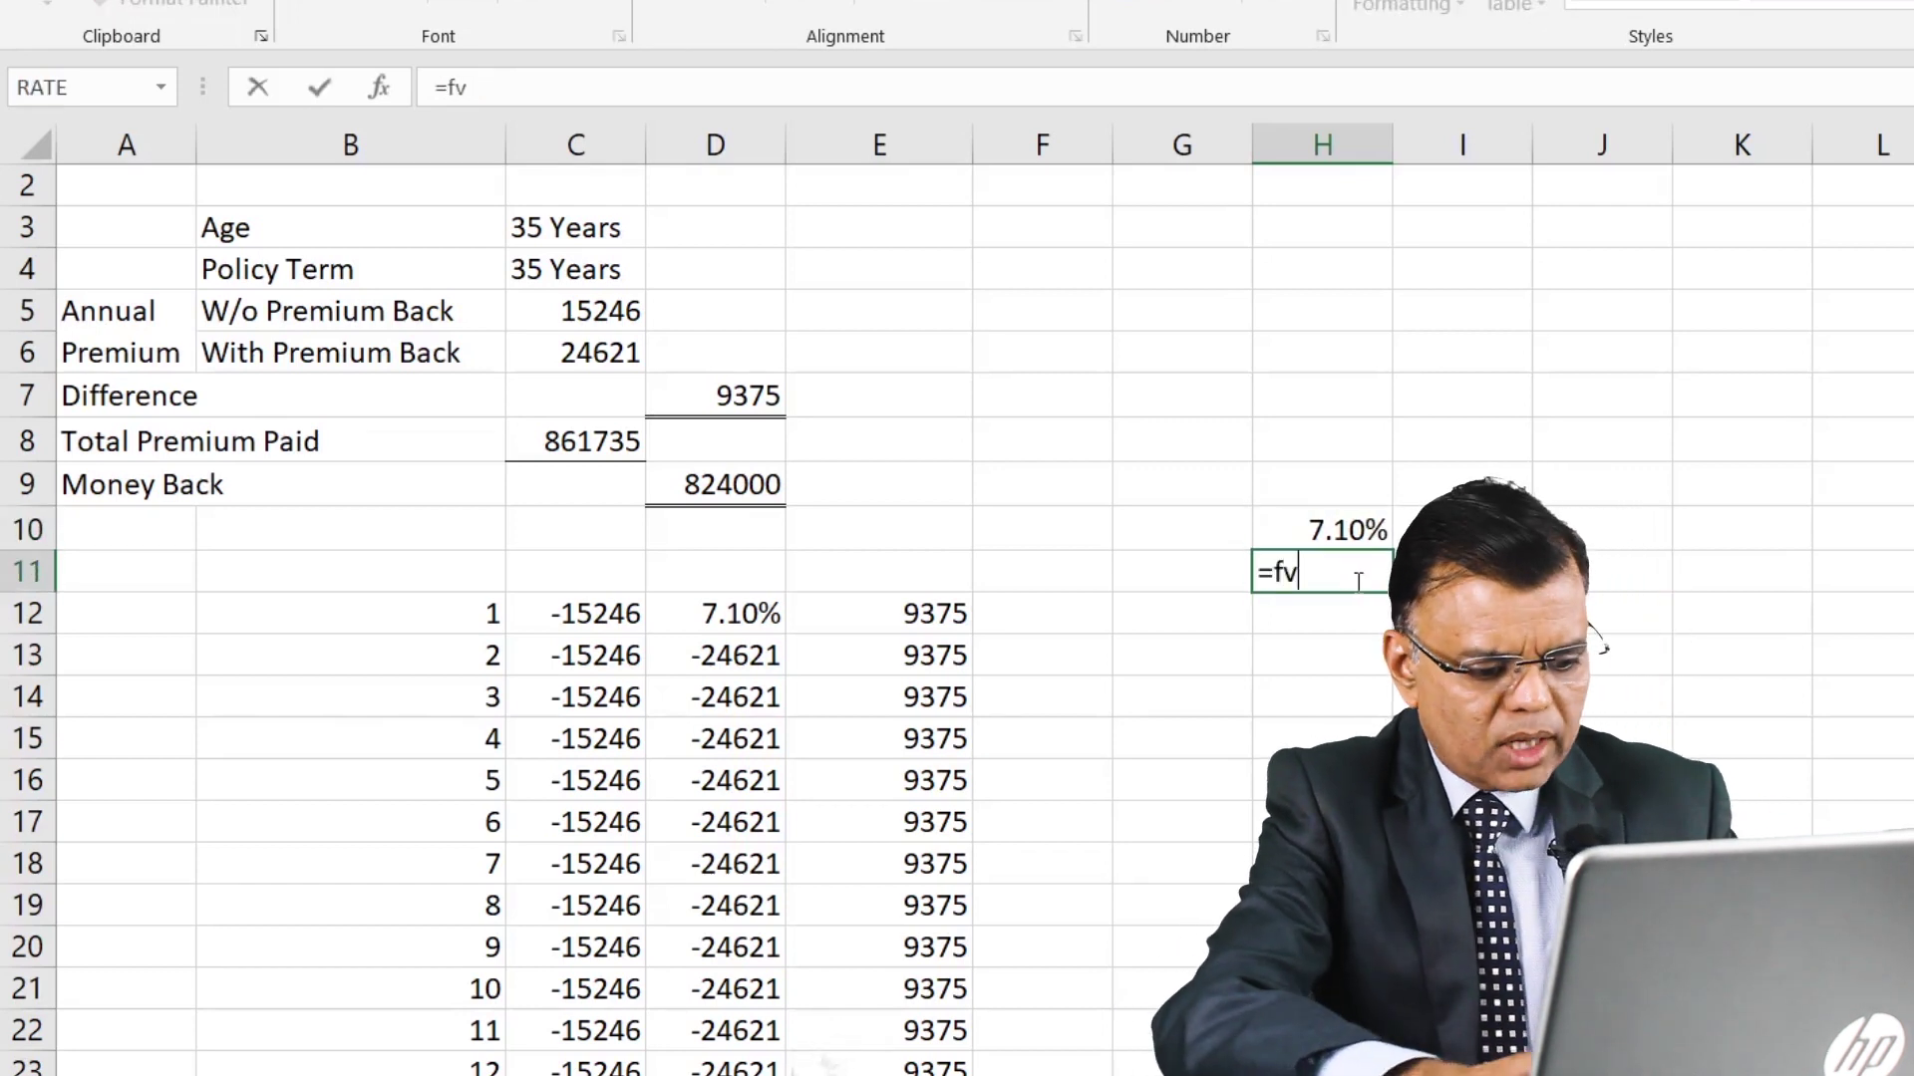
{"action": "key", "text": "Tab"}
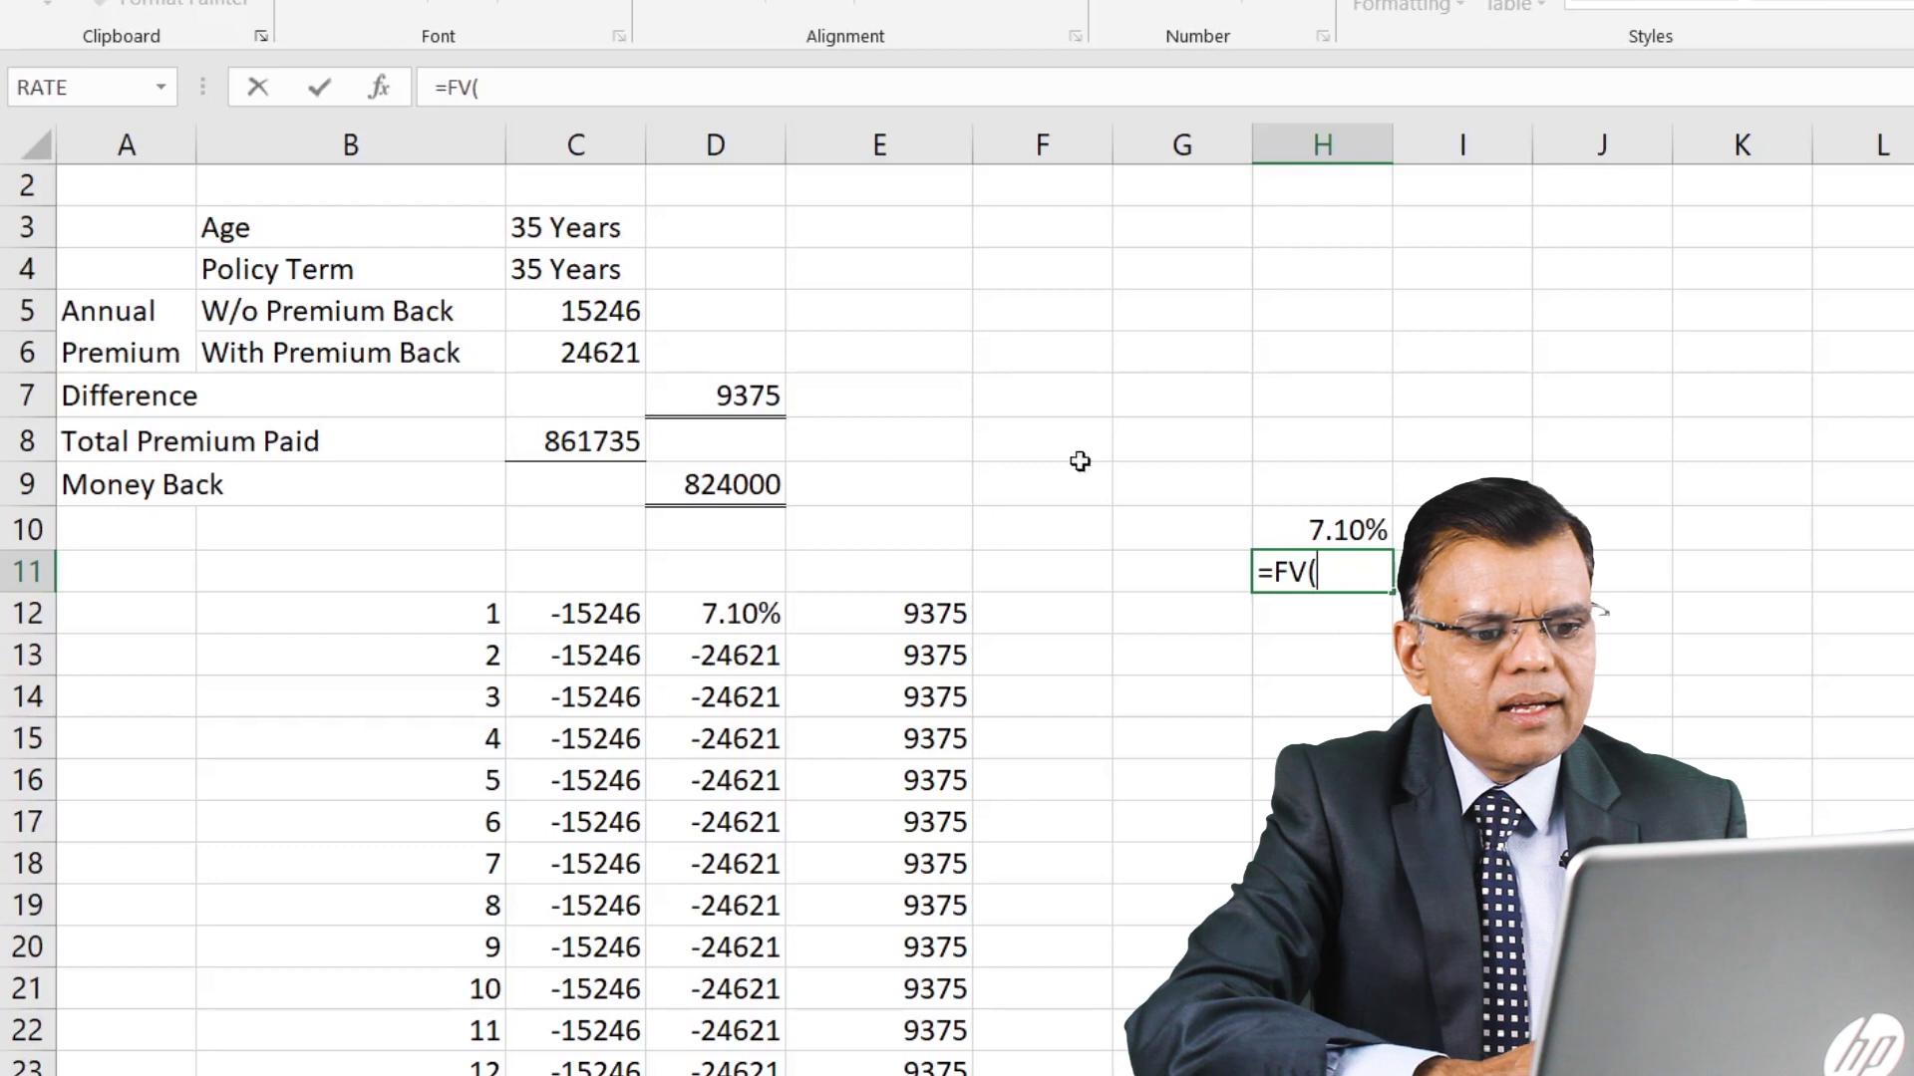
{"action": "type", "text": ")"}
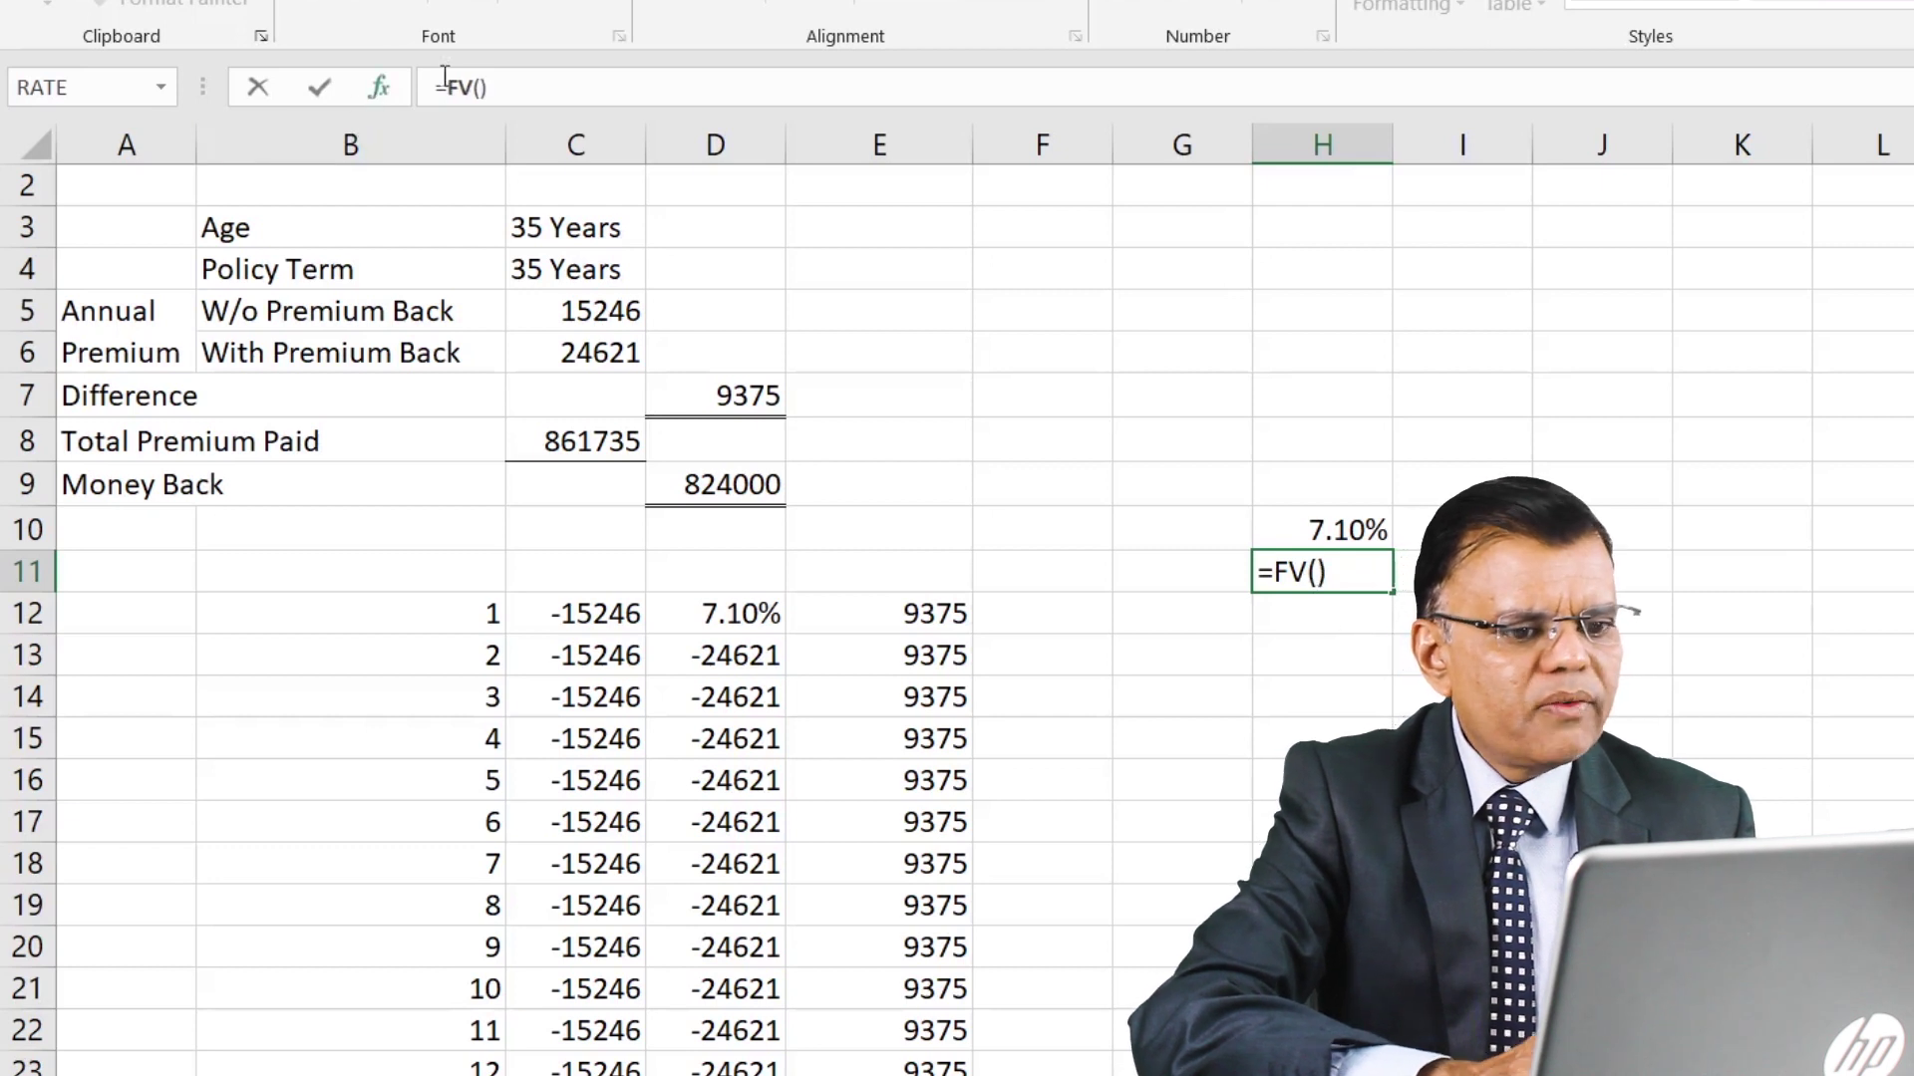
{"action": "left_click", "coordinate": [1341, 525]}
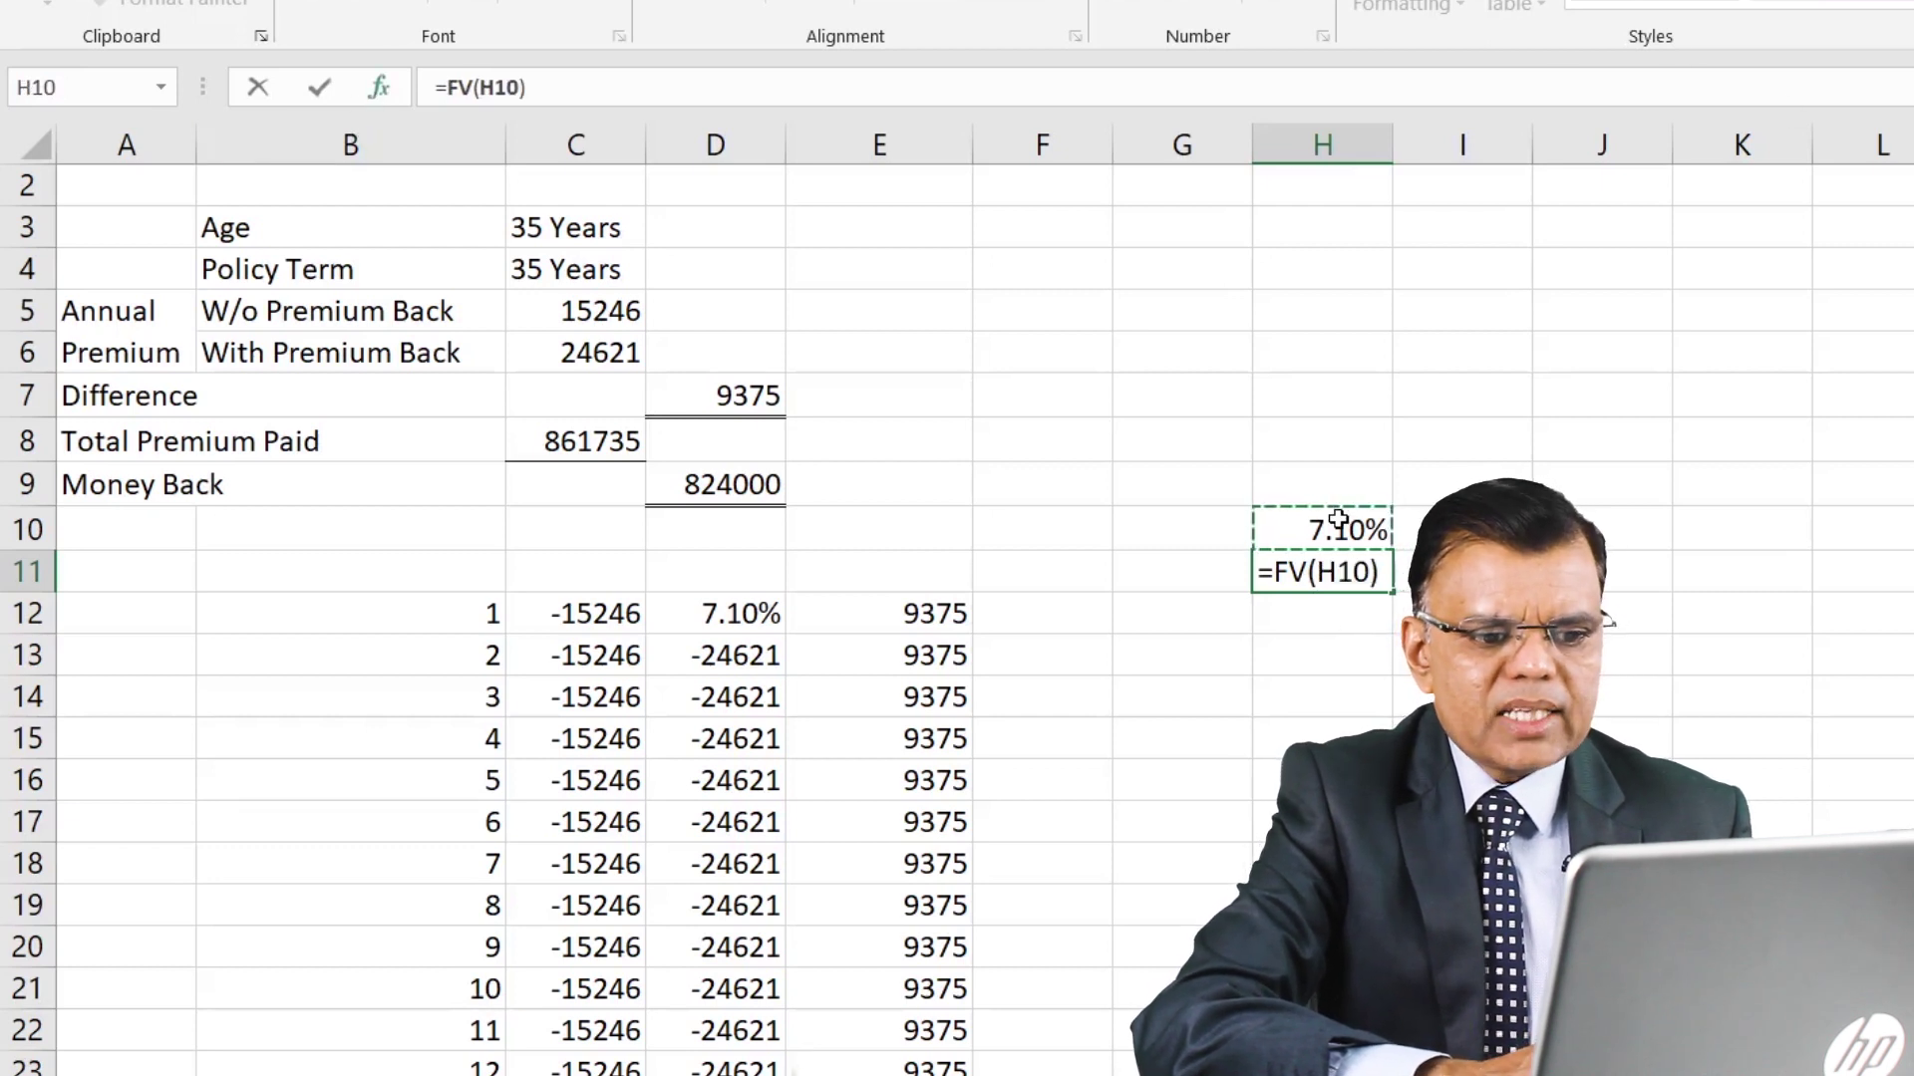
{"action": "type", "text": ",3"}
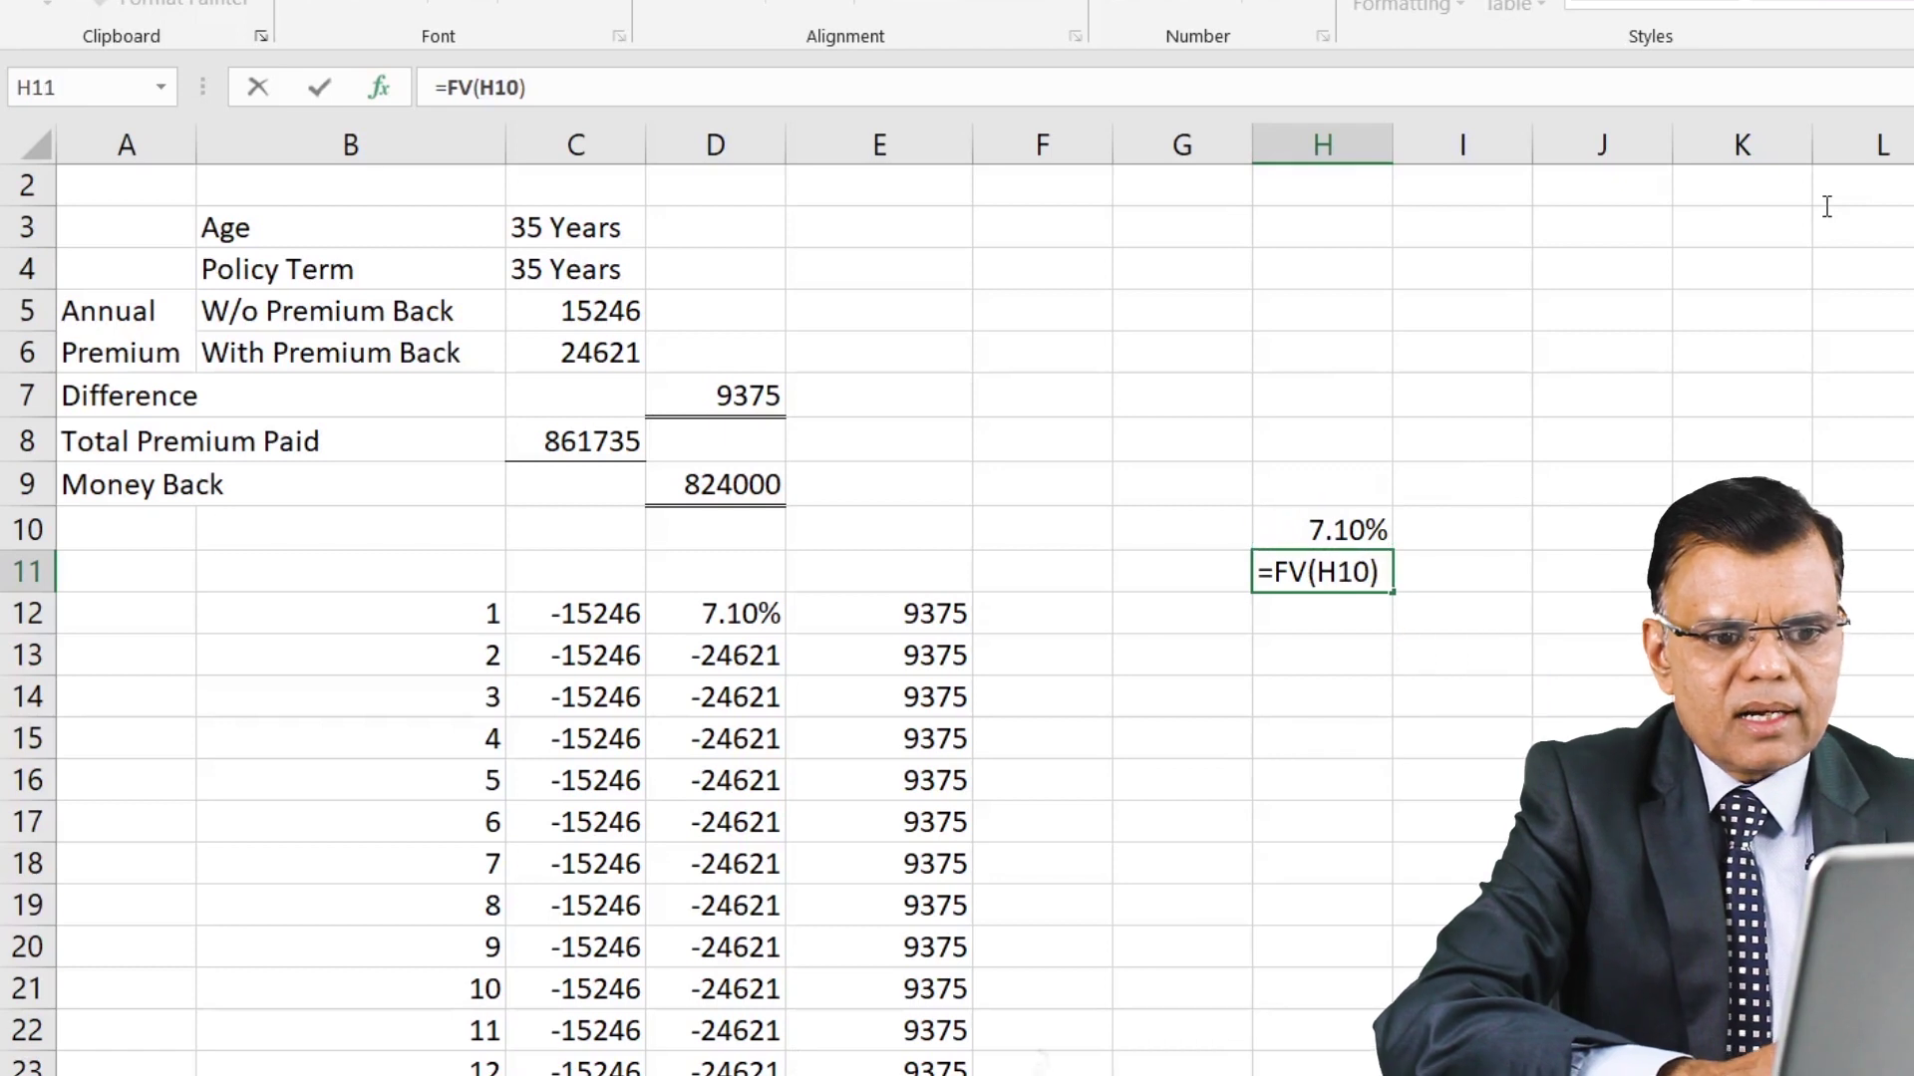
{"action": "type", "text": "5"}
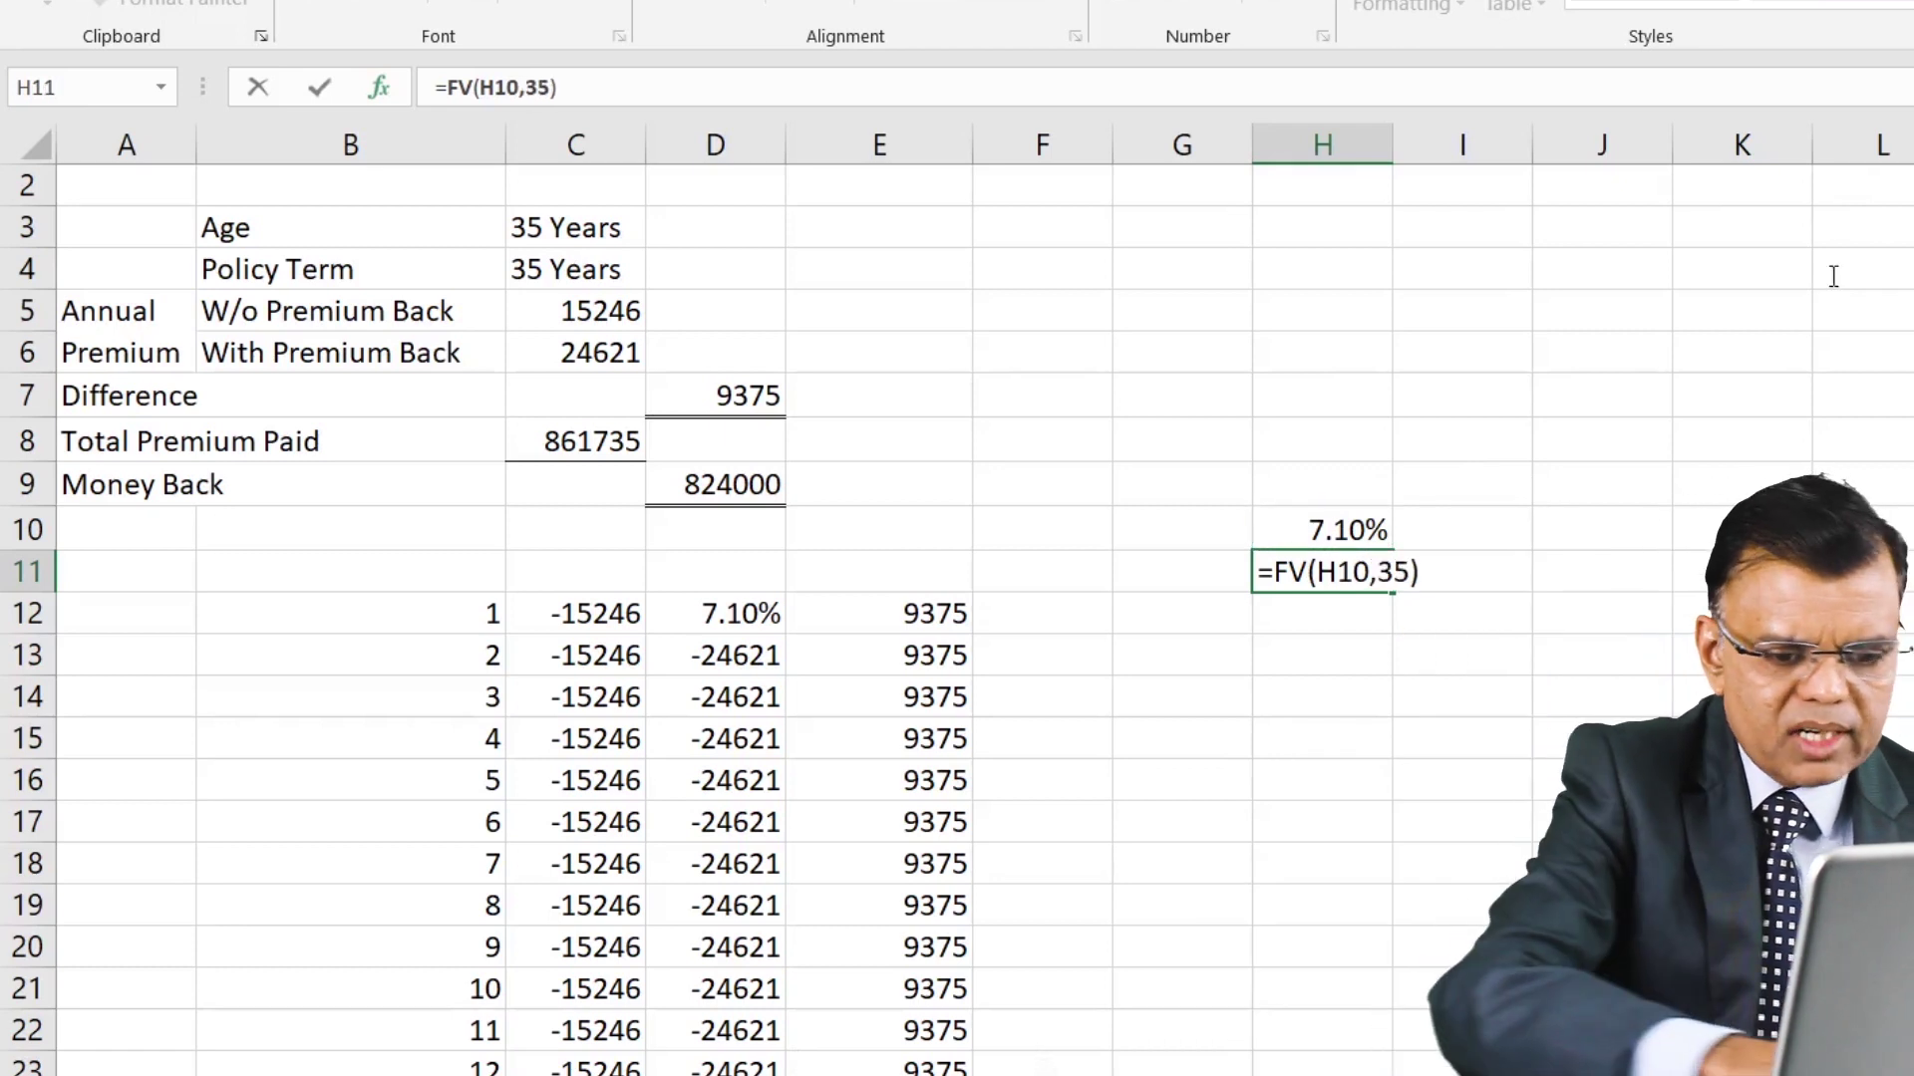
{"action": "type", "text": ",-"}
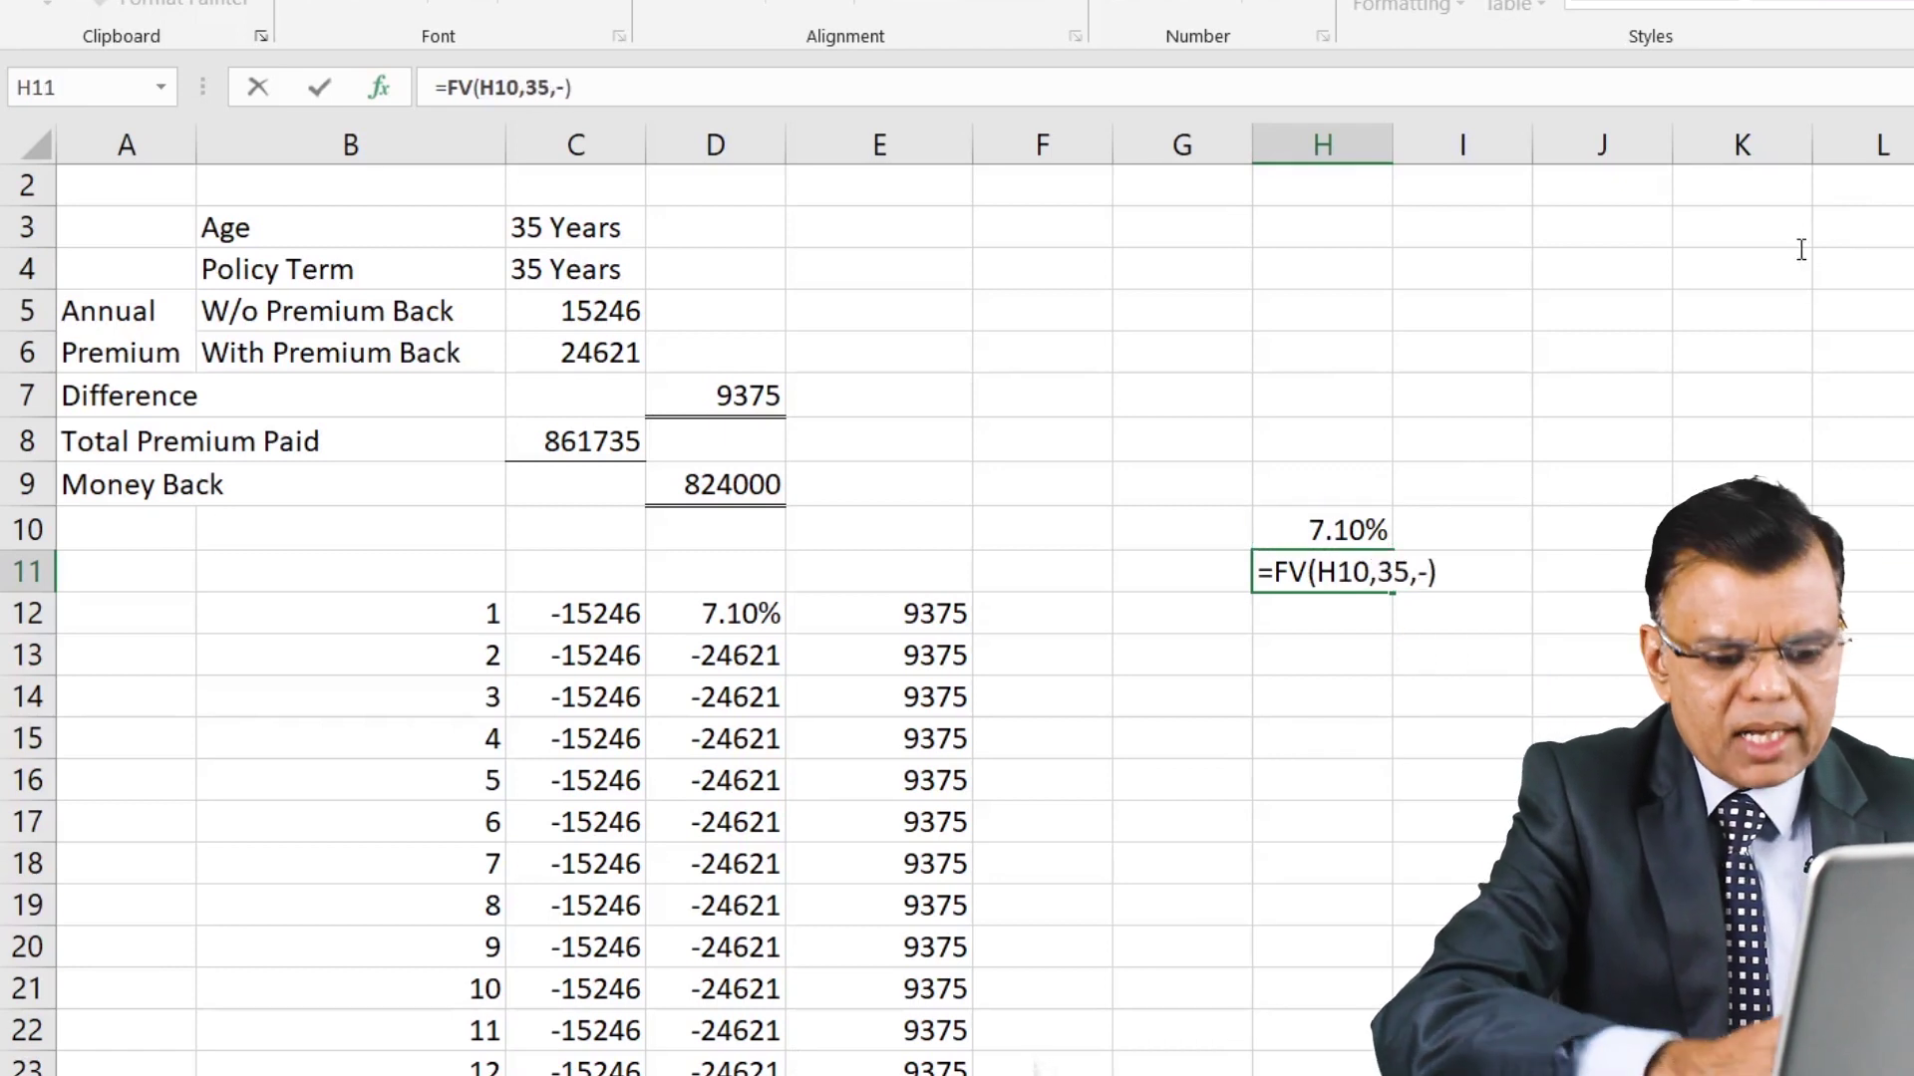
{"action": "left_click", "coordinate": [911, 628]}
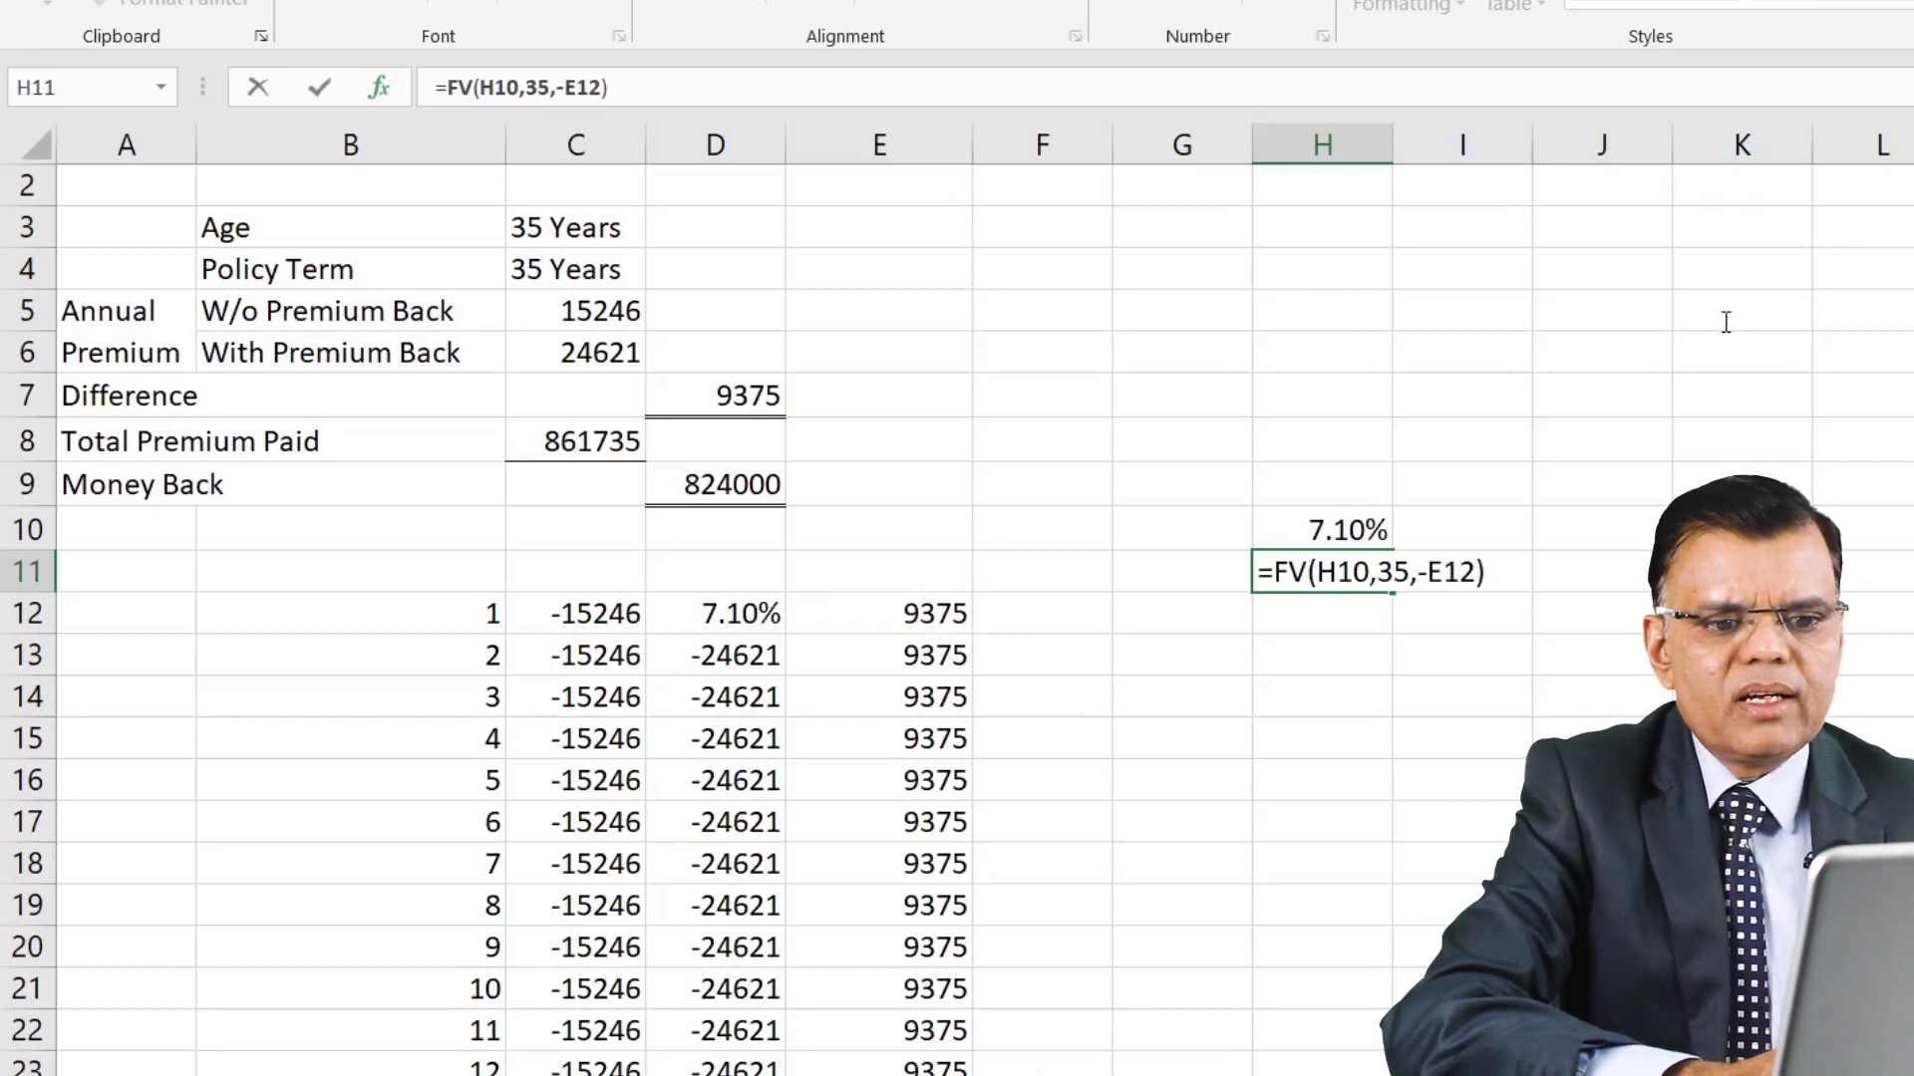
{"action": "type", "text": ",,1"}
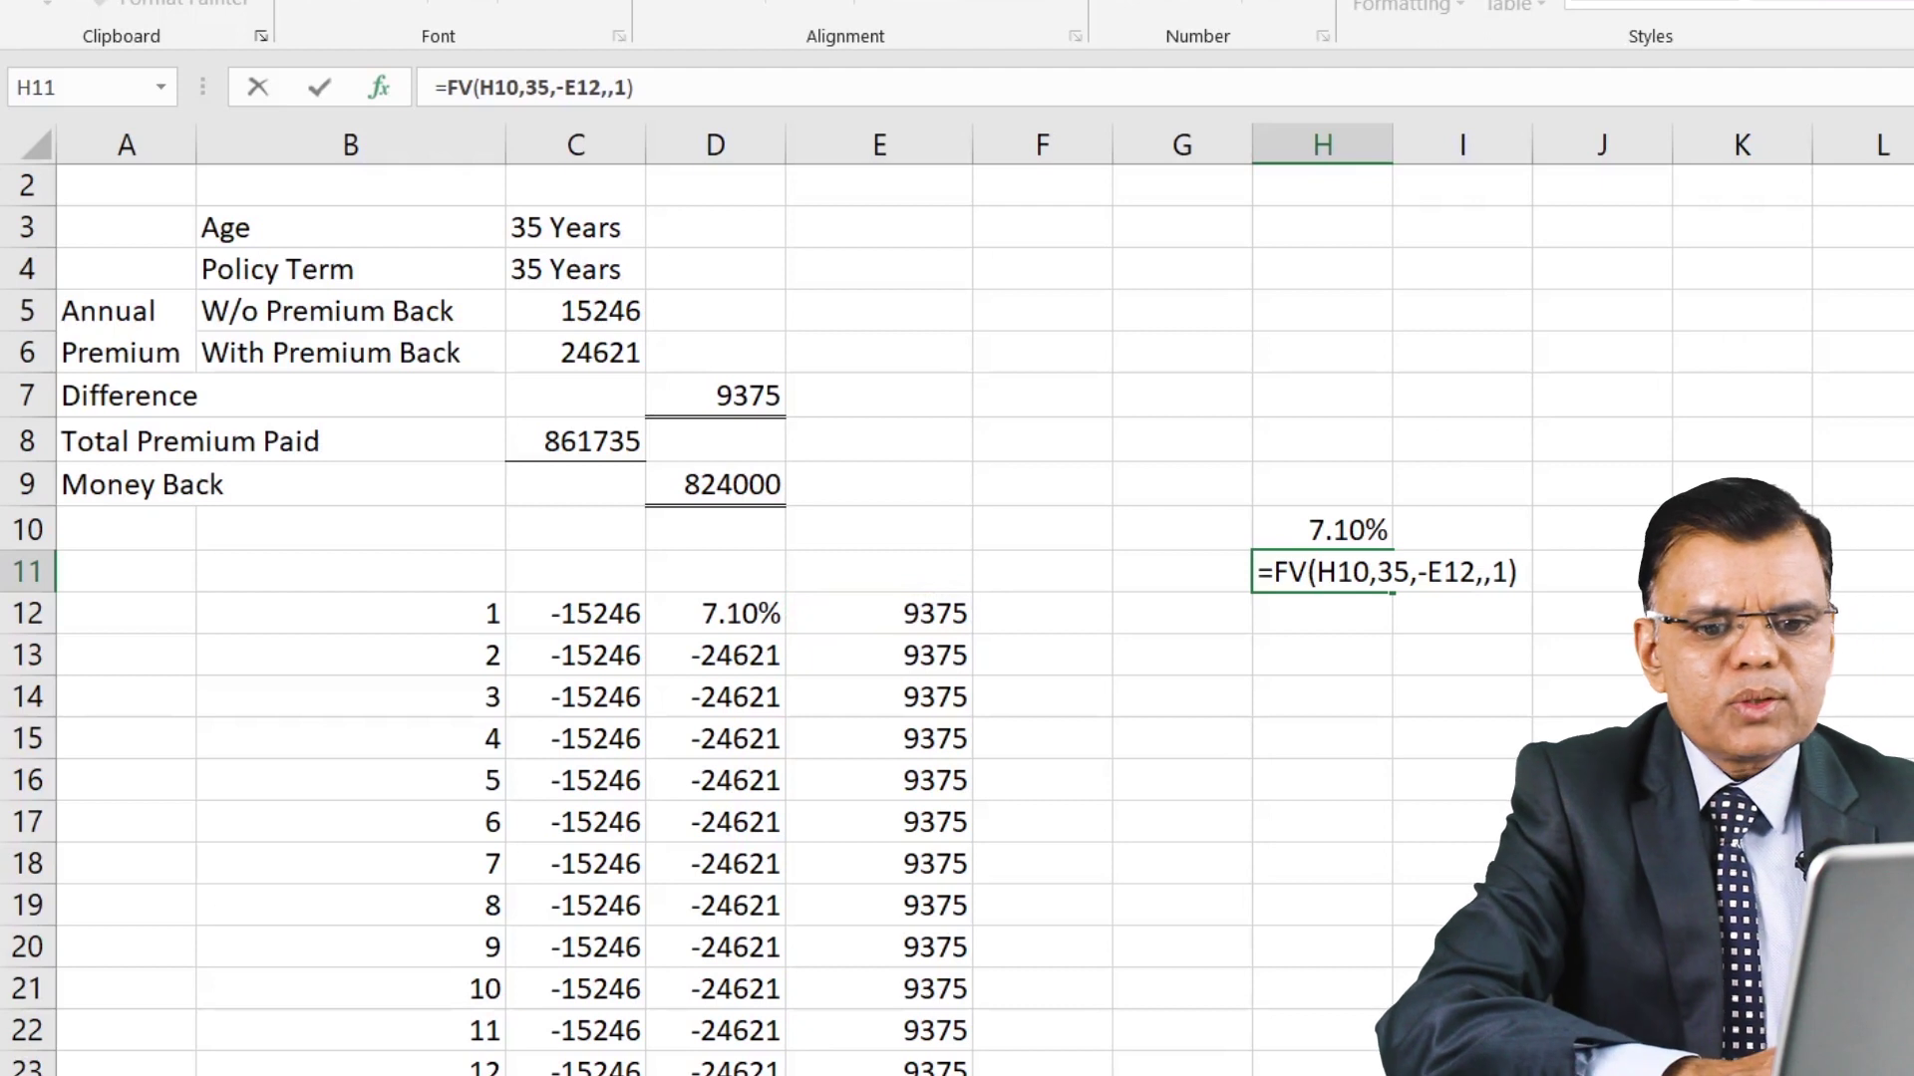
{"action": "key", "text": "ctrl+Return"}
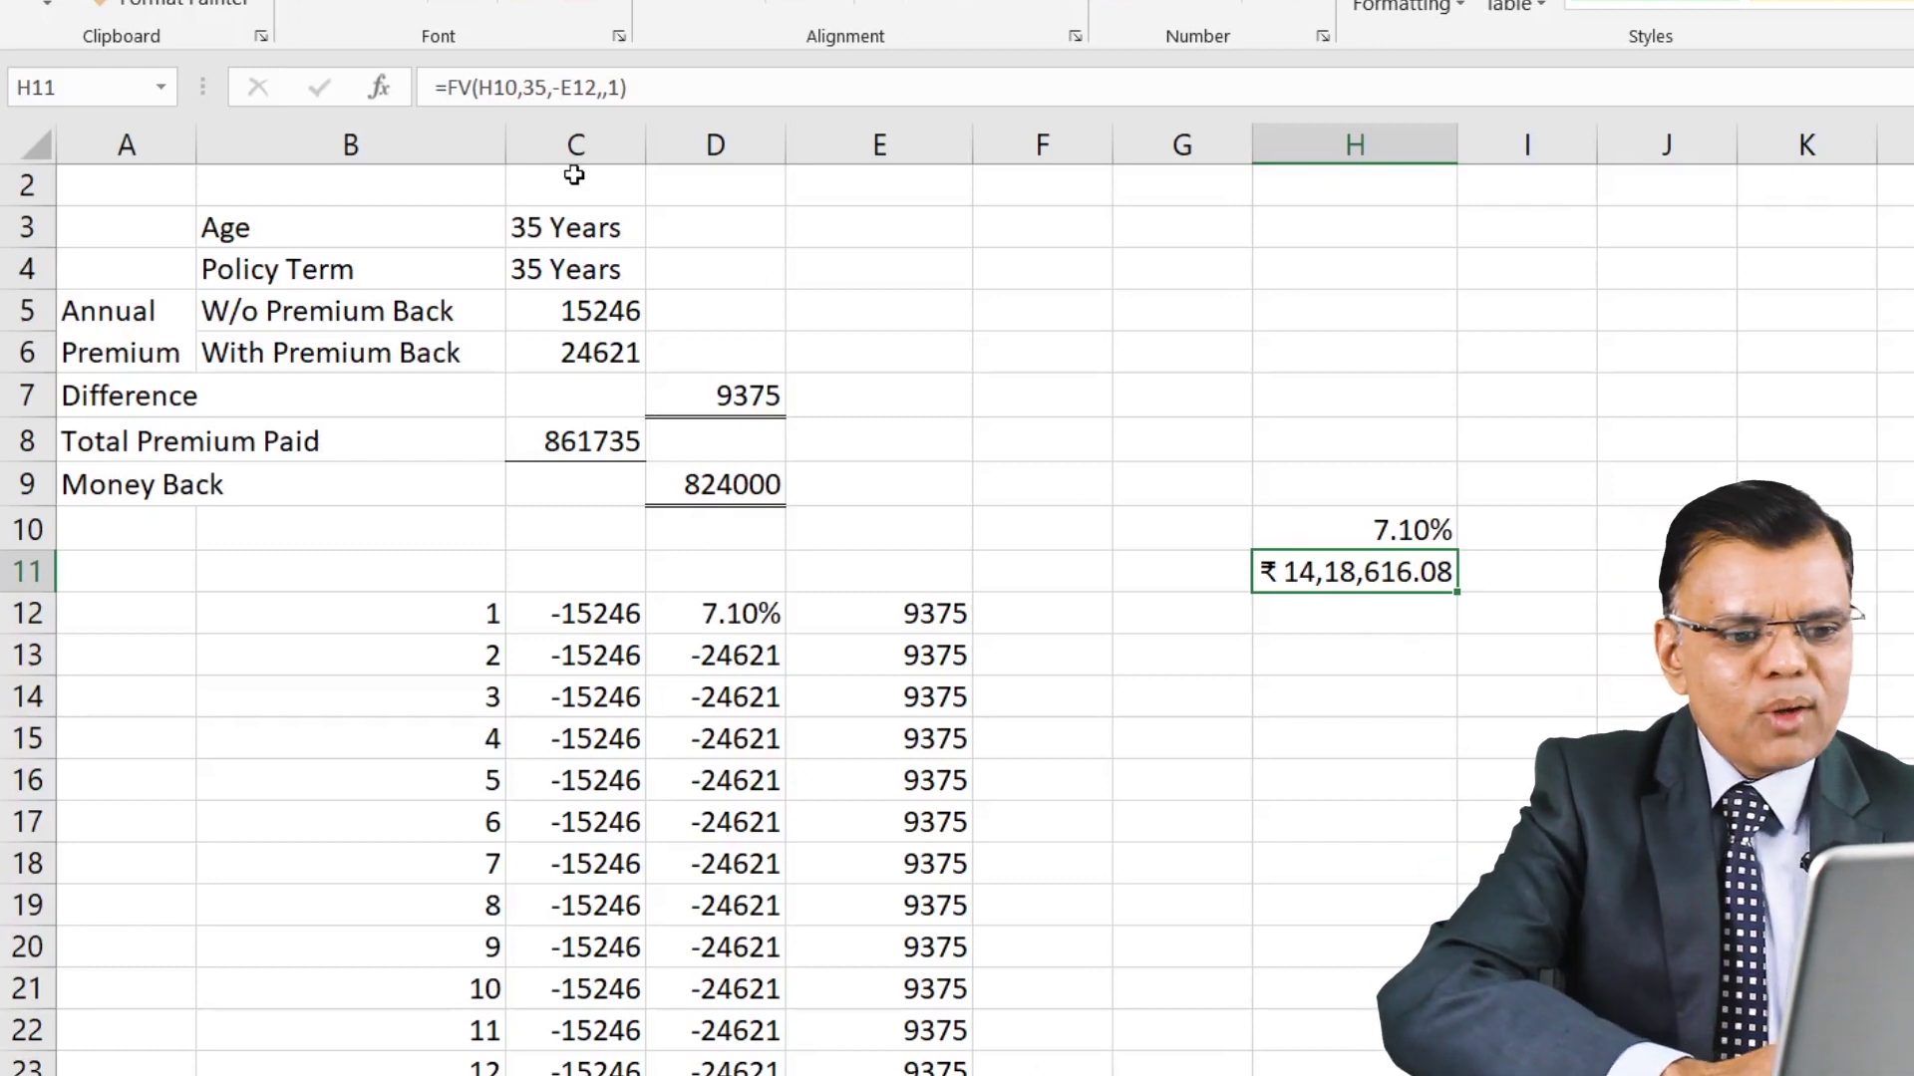
- Replace the H10 rate reference in the H11 future value formula with 12%
{"action": "left_click", "coordinate": [383, 88]}
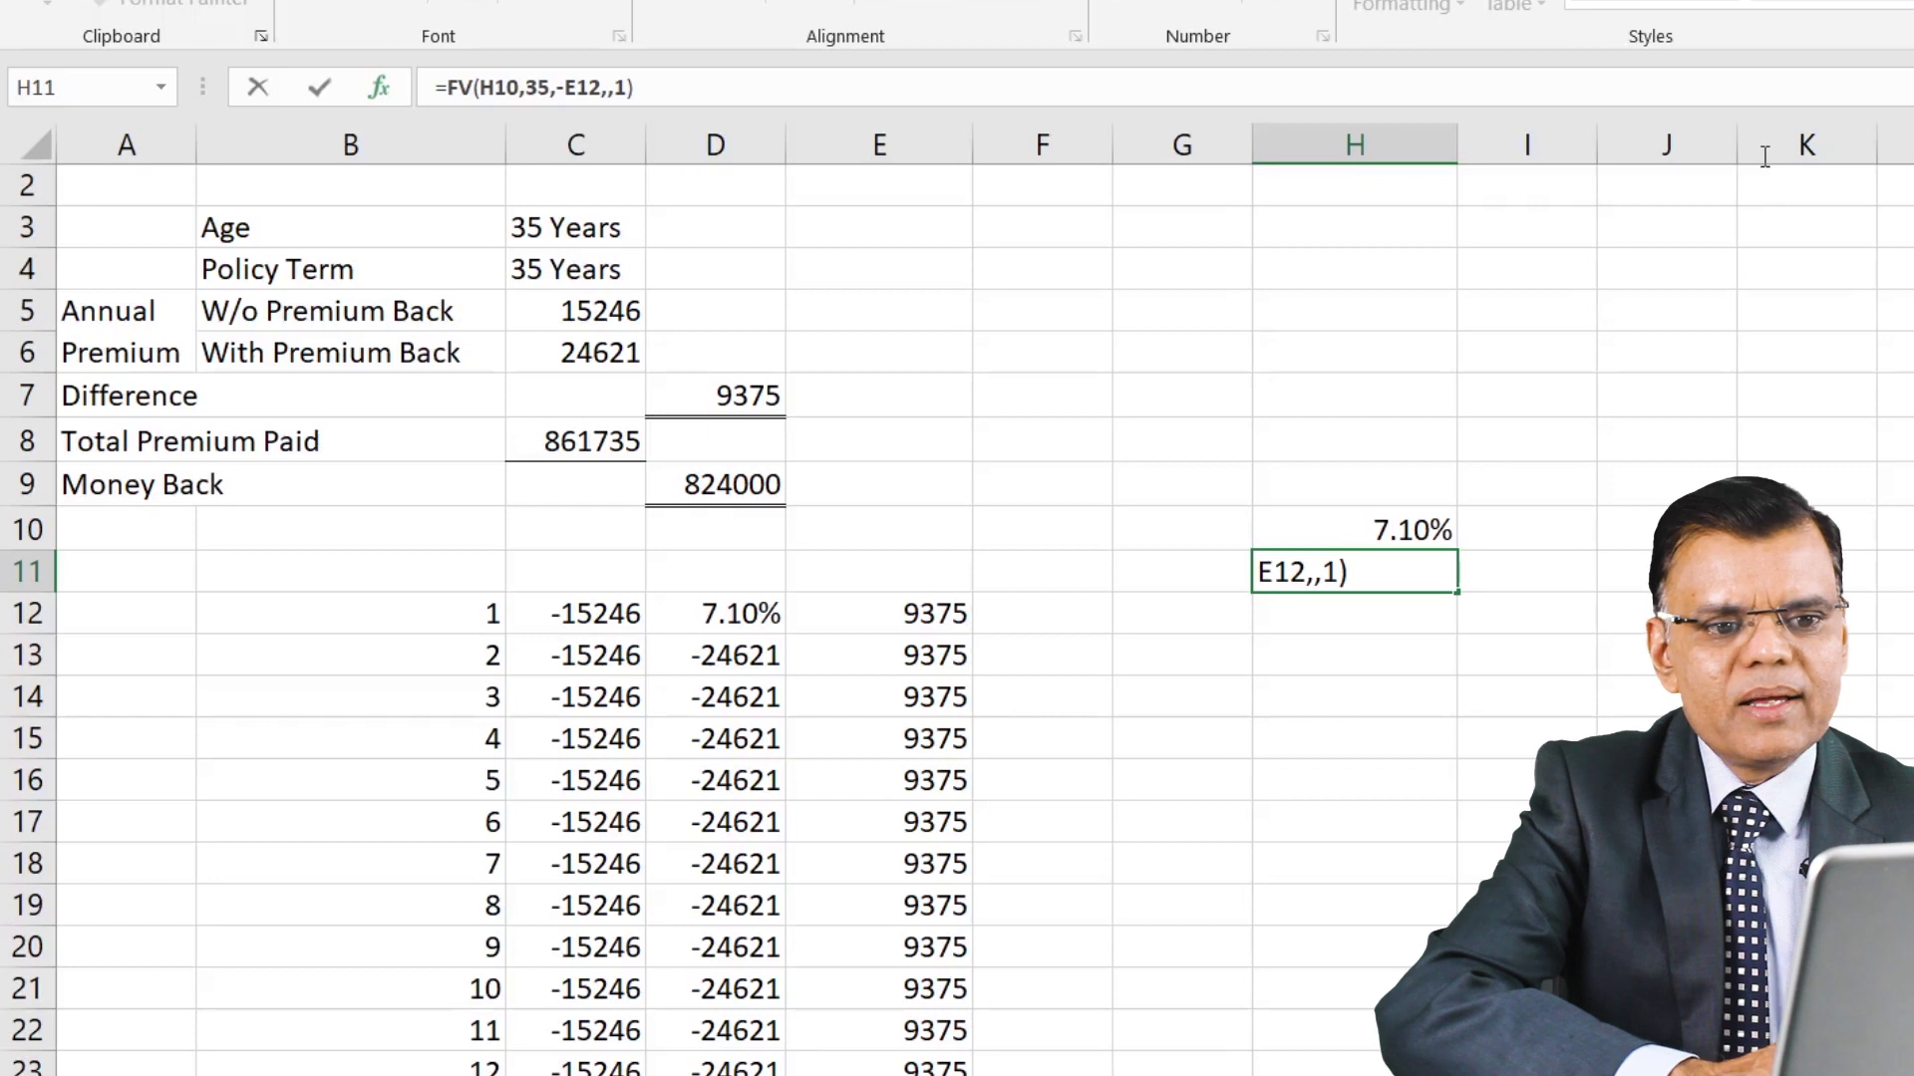
{"action": "key", "text": "BackSpace"}
{"action": "key", "text": "BackSpace"}
{"action": "key", "text": "BackSpace"}
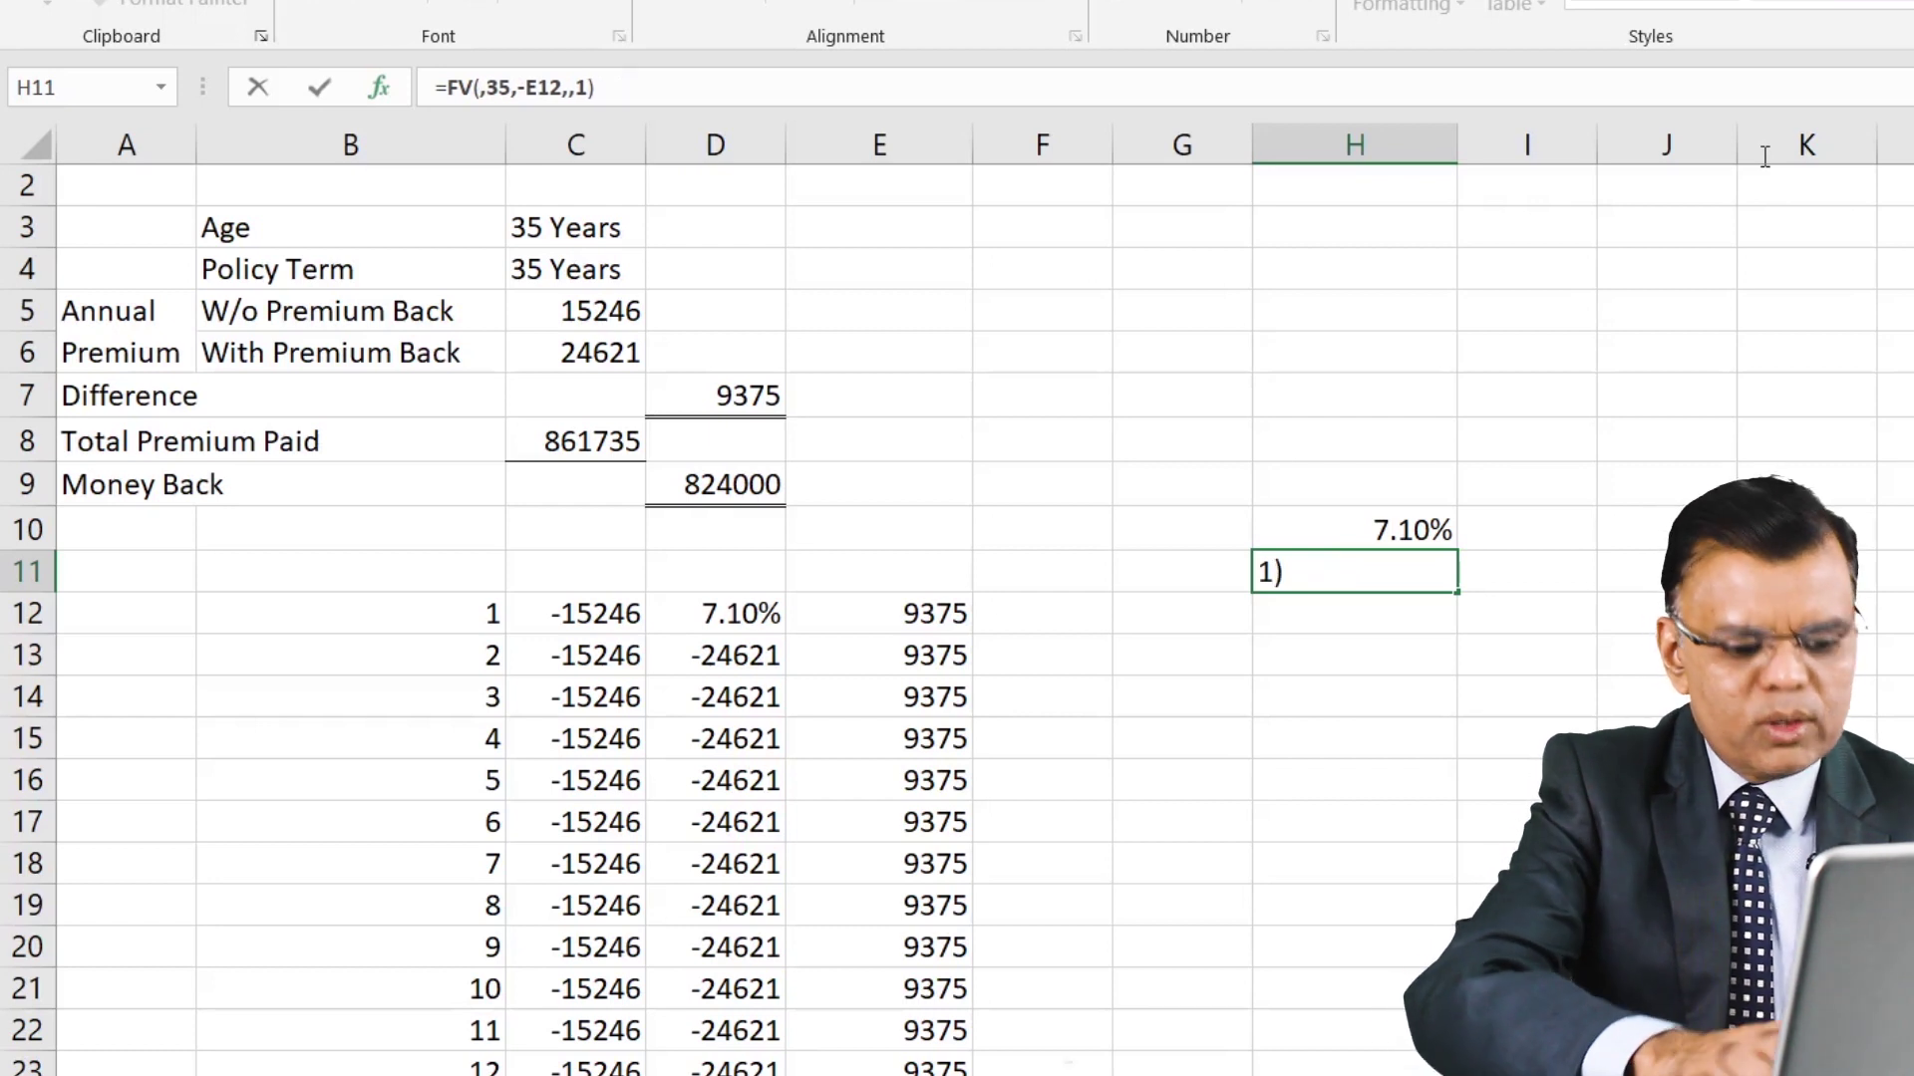
{"action": "type", "text": "12%"}
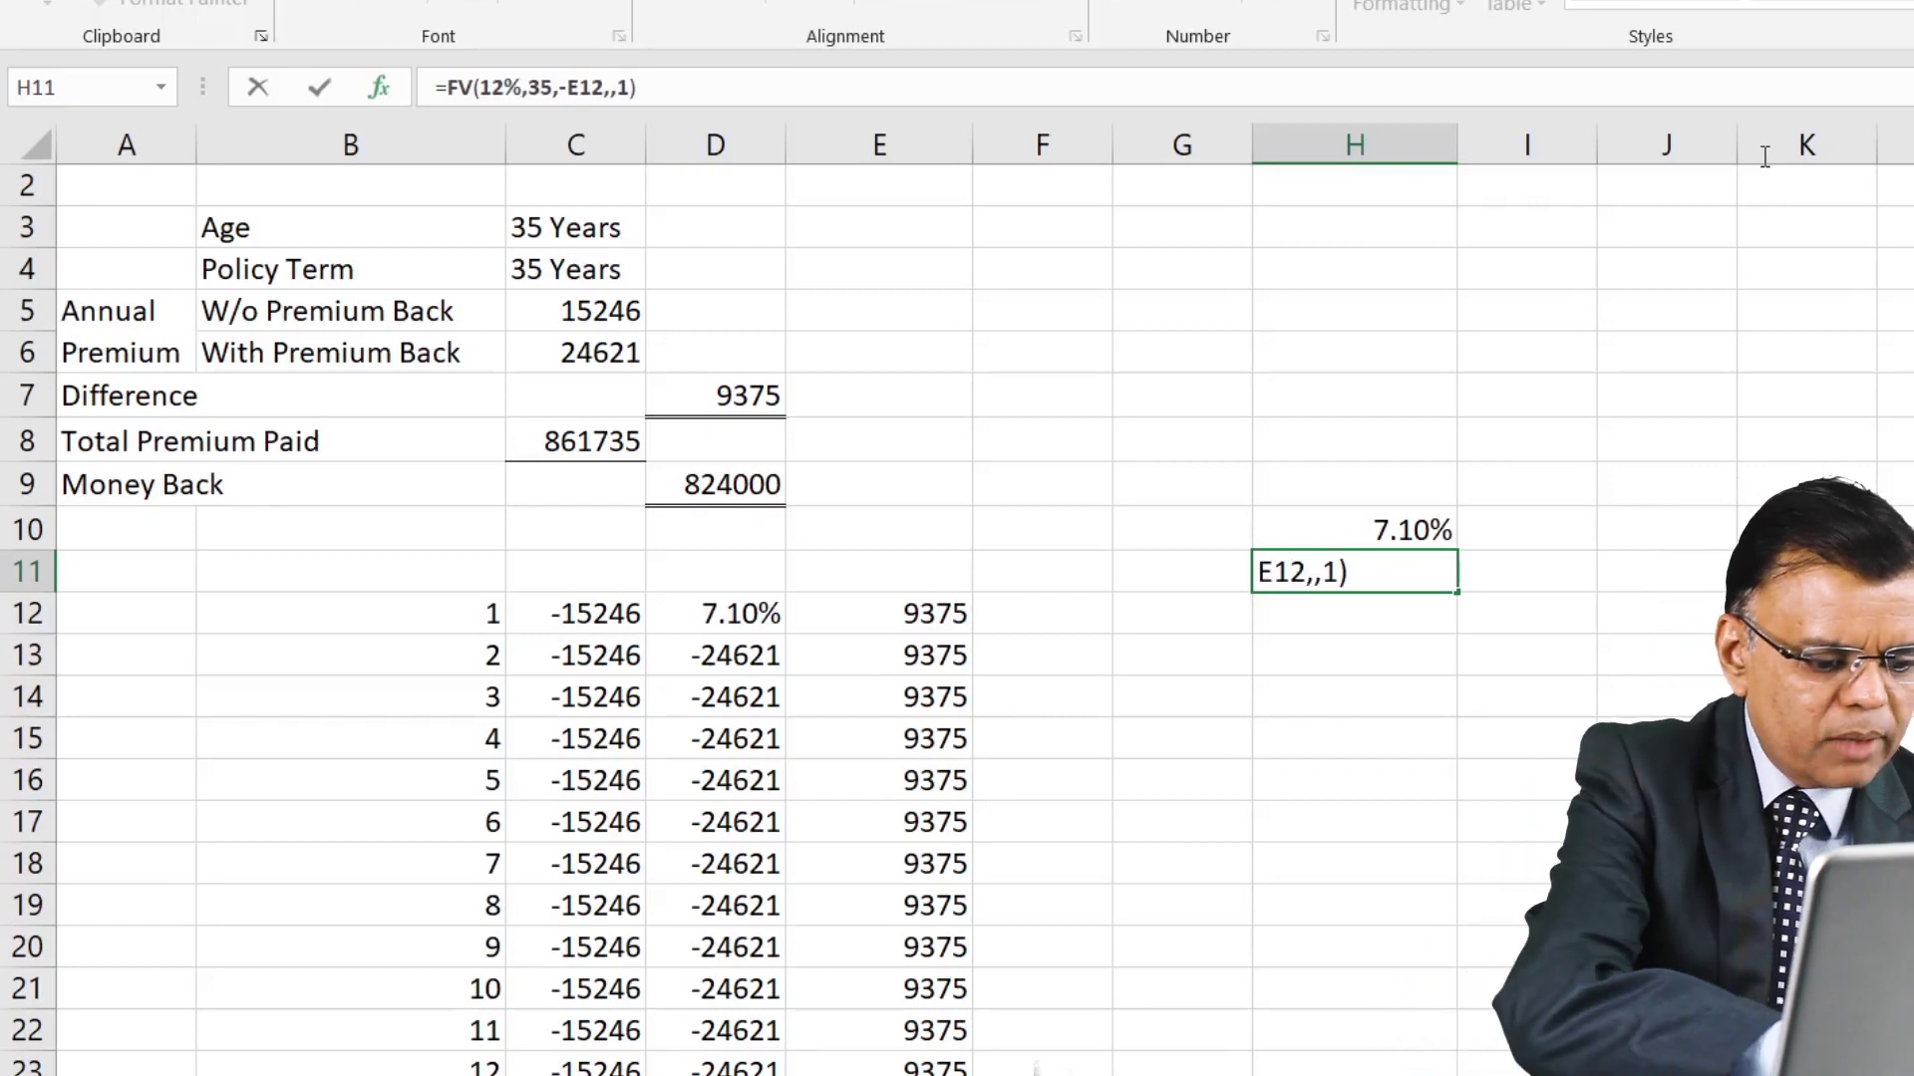
{"action": "key", "text": "ctrl+Return"}
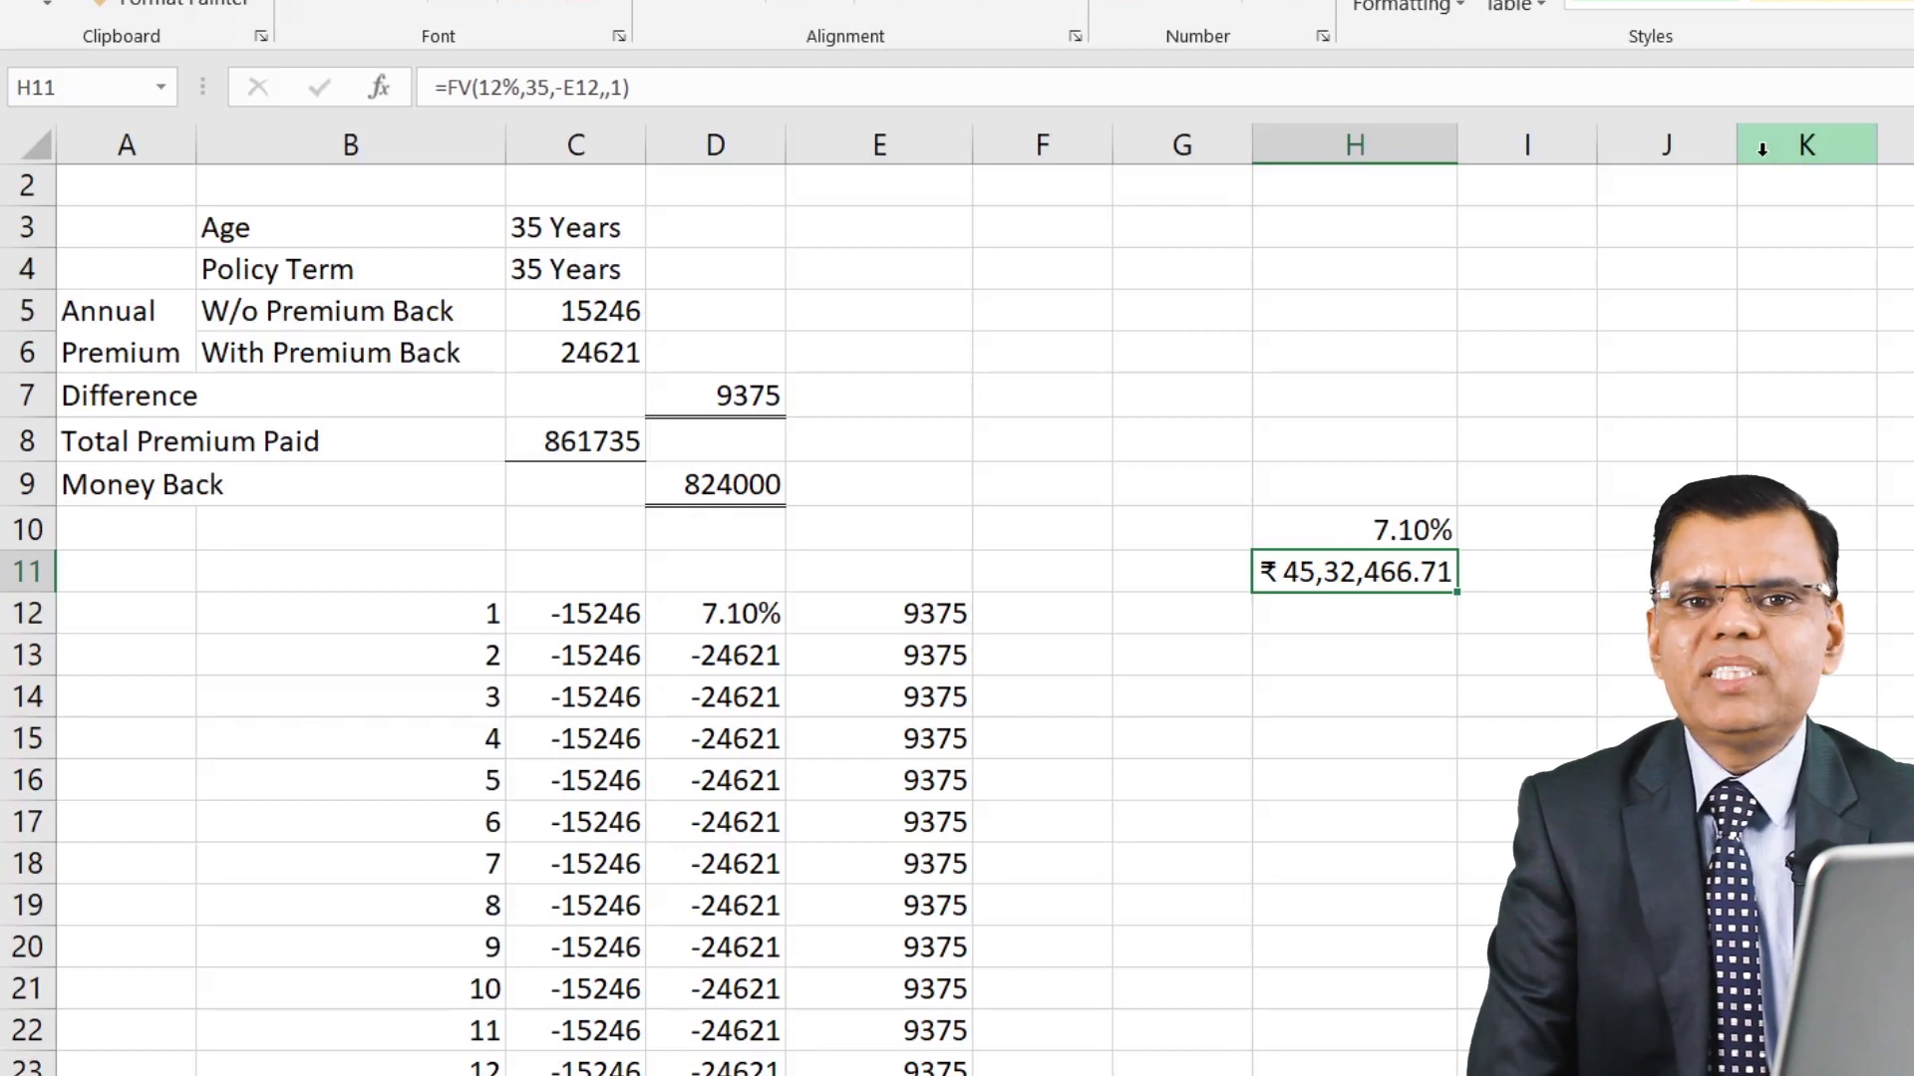
- Change the rate in the H11 future value formula to 10%
{"action": "left_click", "coordinate": [396, 103]}
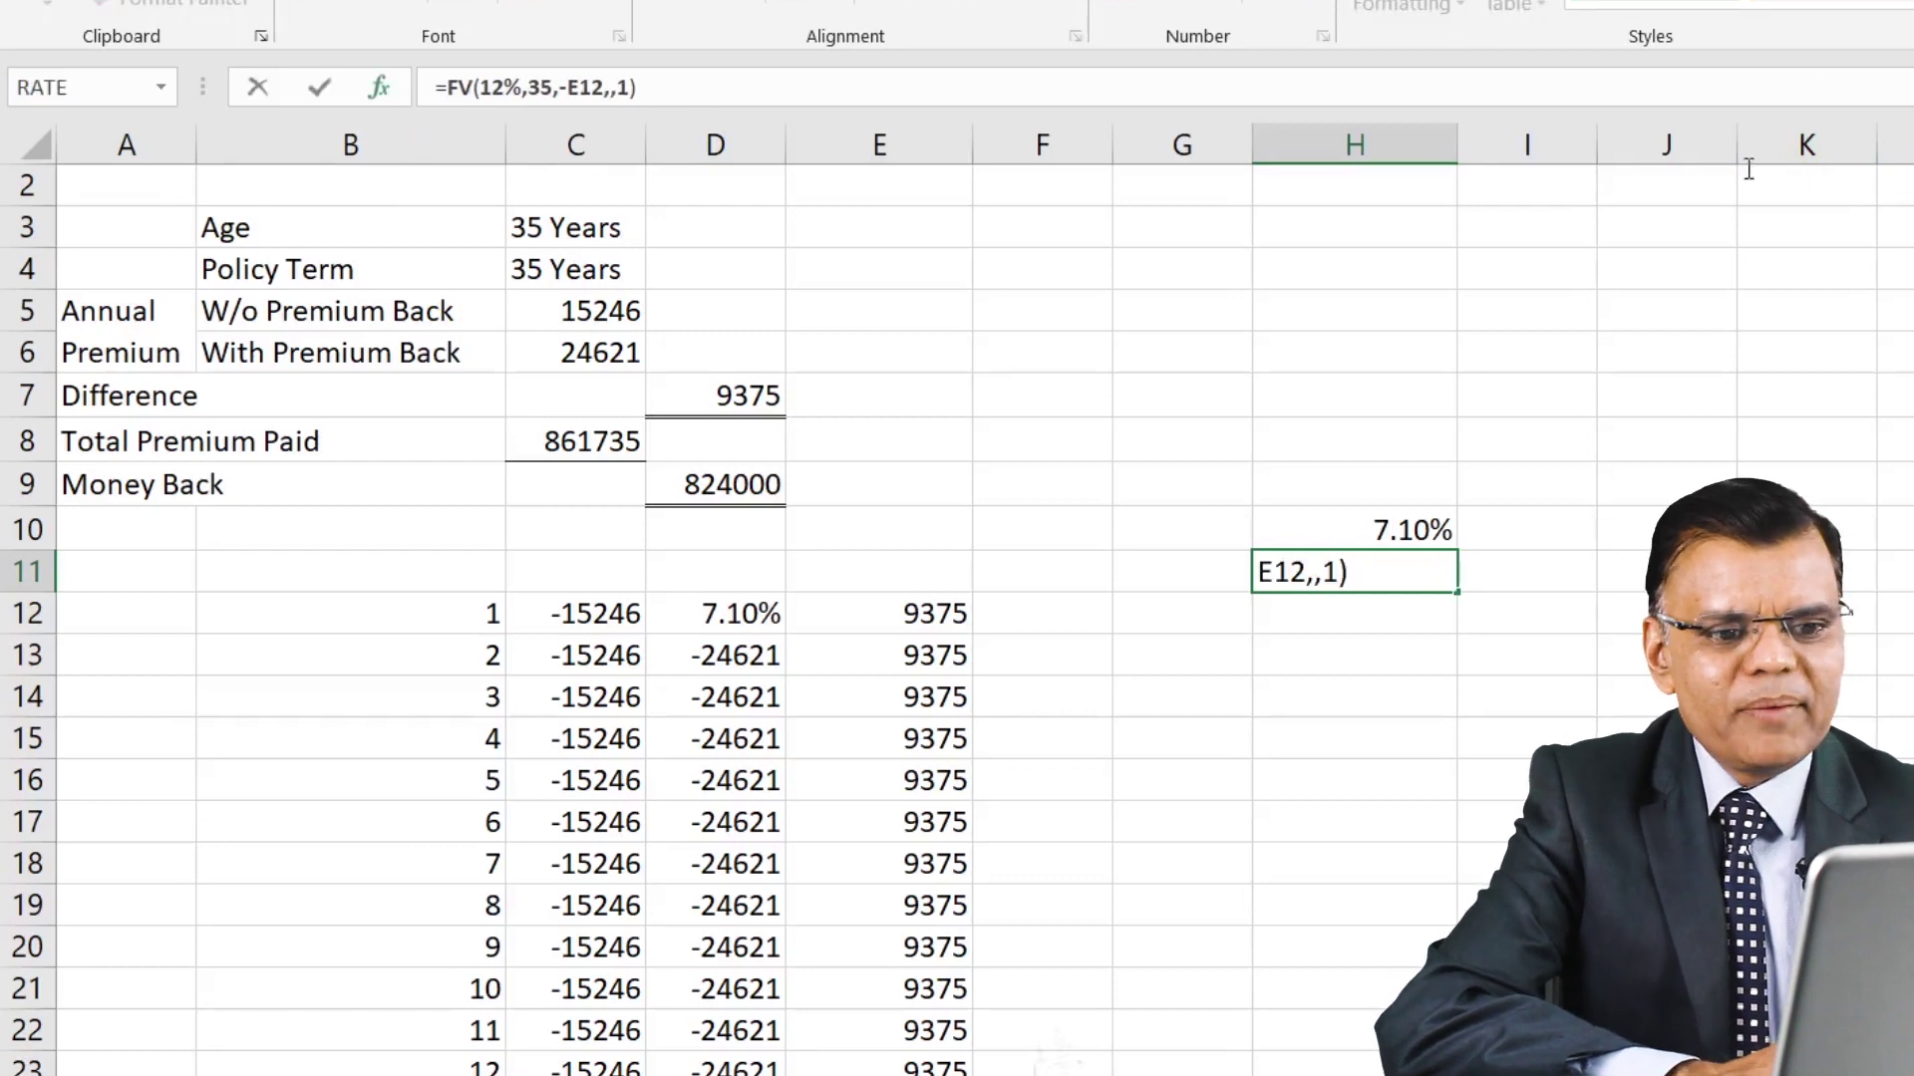
{"action": "key", "text": "BackSpace"}
{"action": "type", "text": "0"}
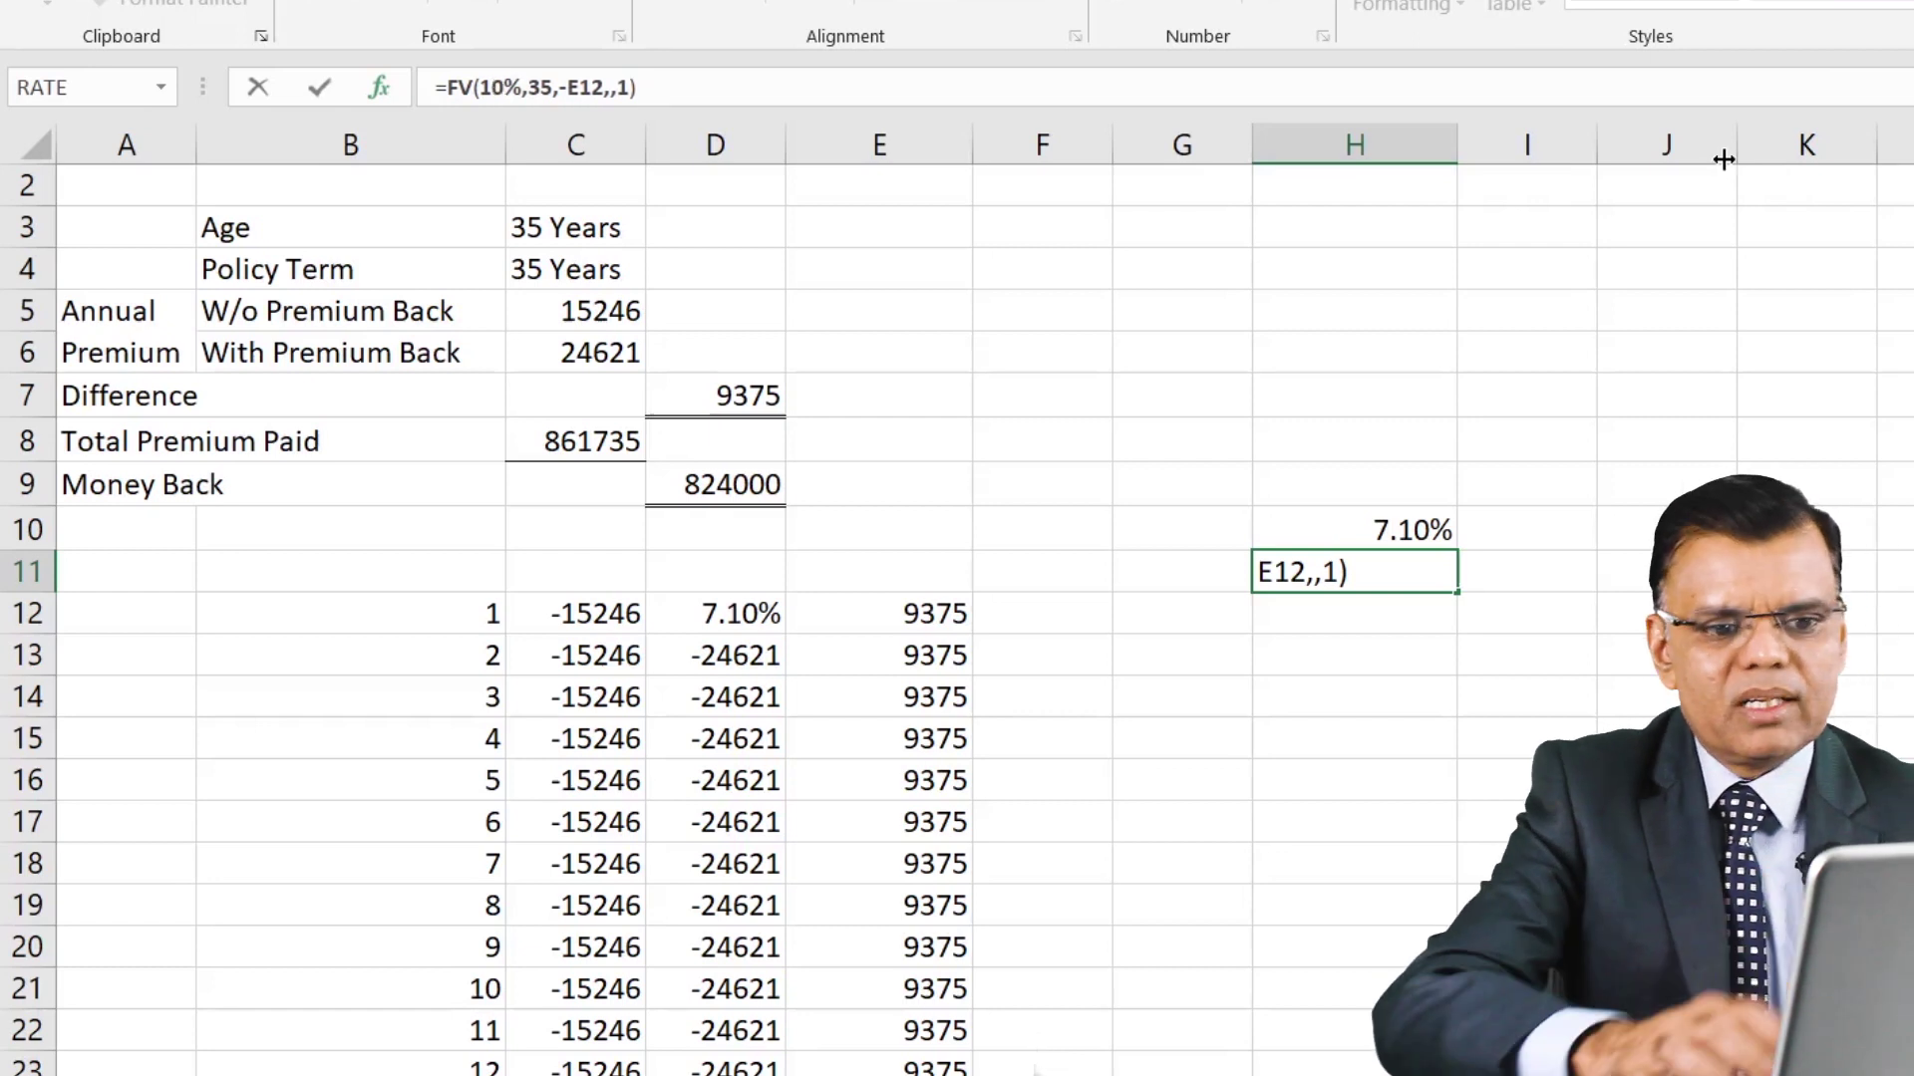
{"action": "key", "text": "ctrl+Return"}
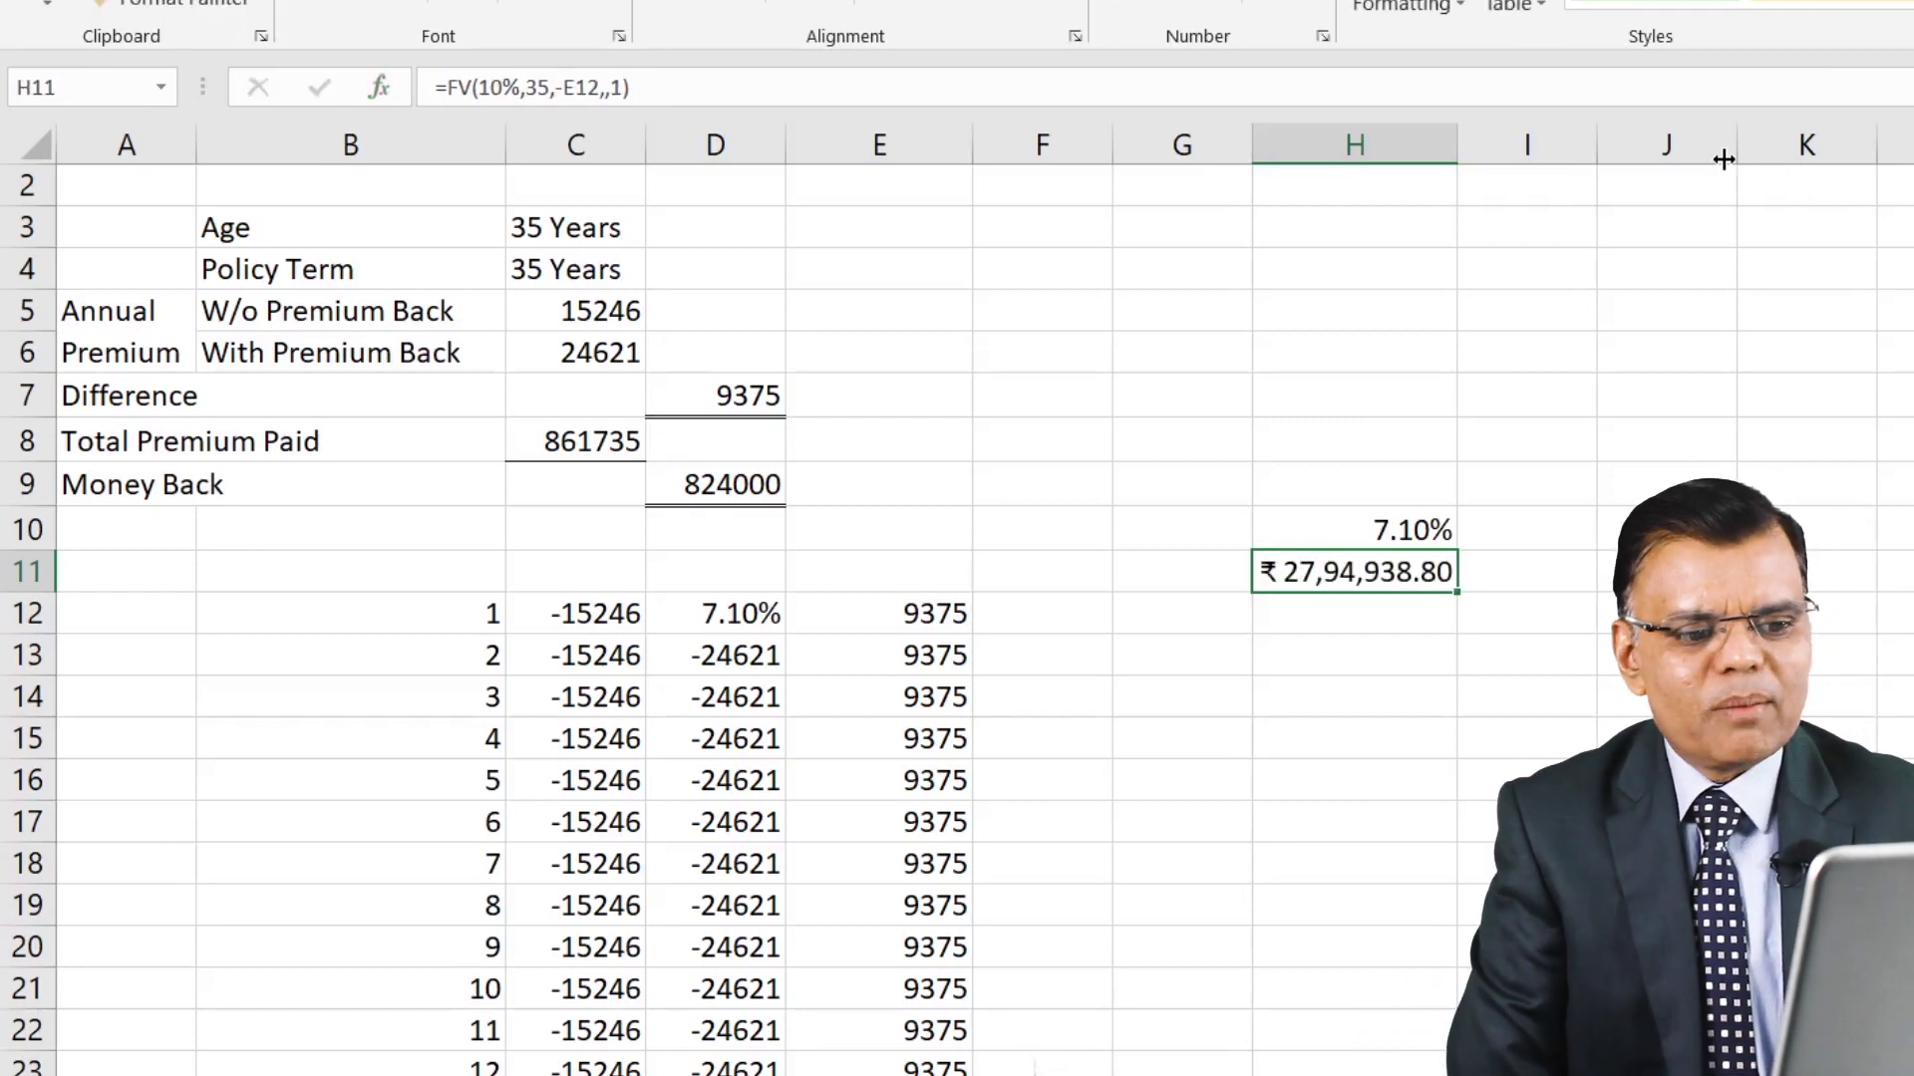